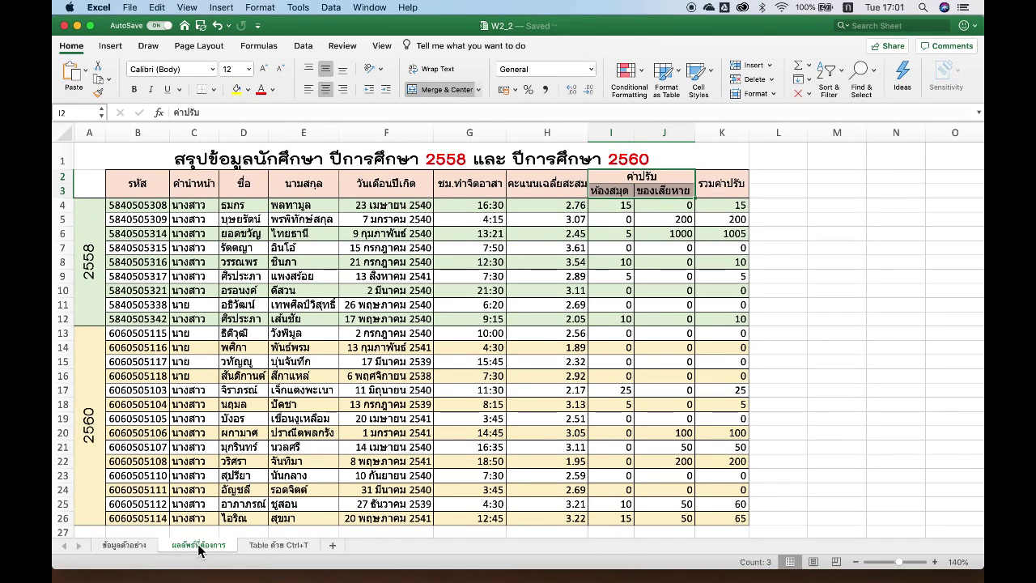
Examine the title, the ค่าปรับ header group and the year column on the ผลลัพธ์ที่ต้องการ sheet.
left_click(197, 160)
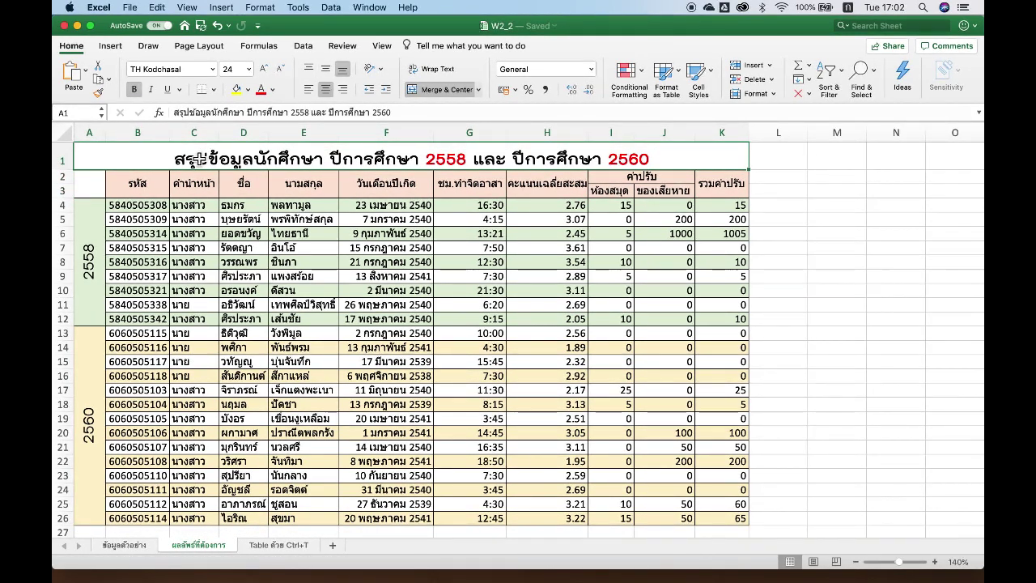
left_click_drag(597, 180, 600, 189)
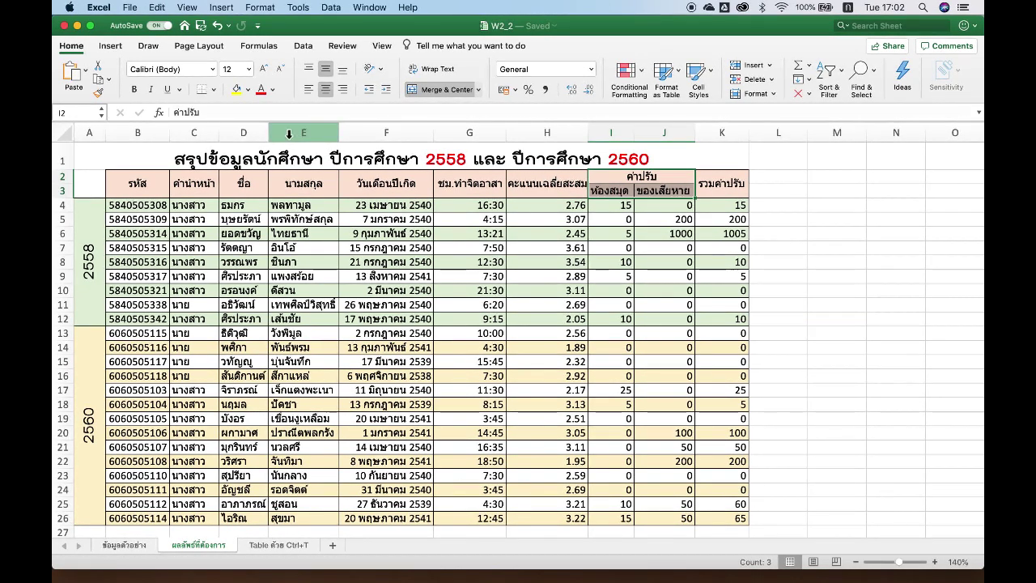
left_click(81, 131)
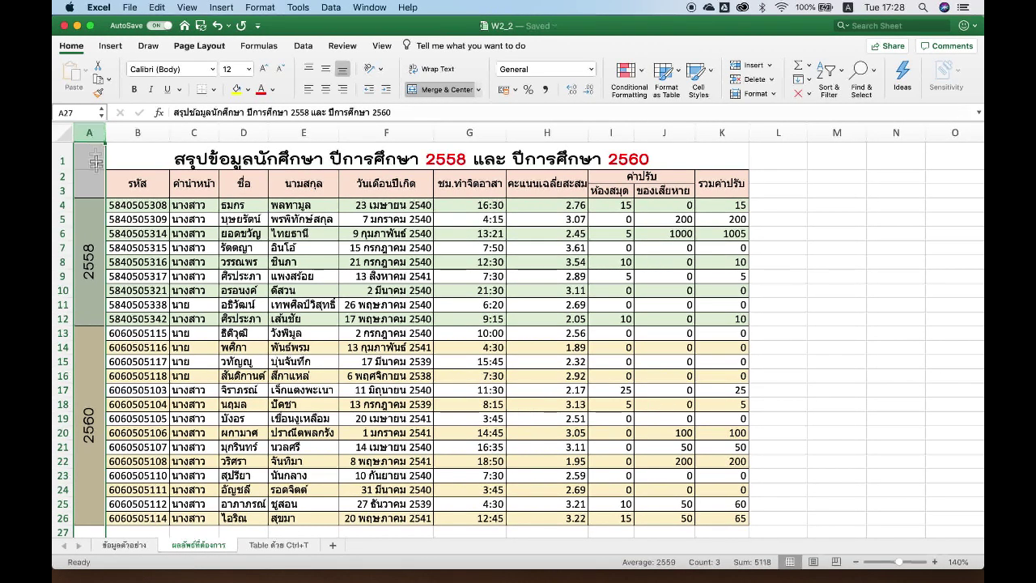
On the ข้อมูลตัวอย่าง sheet, insert two blank rows above the header row and one blank column before the รหัส column.
left_click(126, 546)
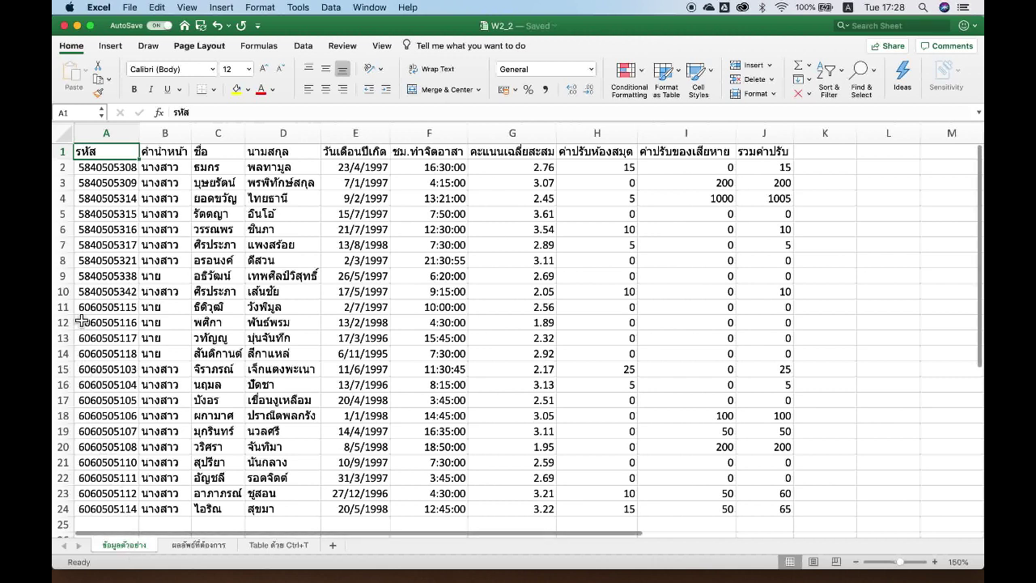
left_click_drag(65, 152, 71, 171)
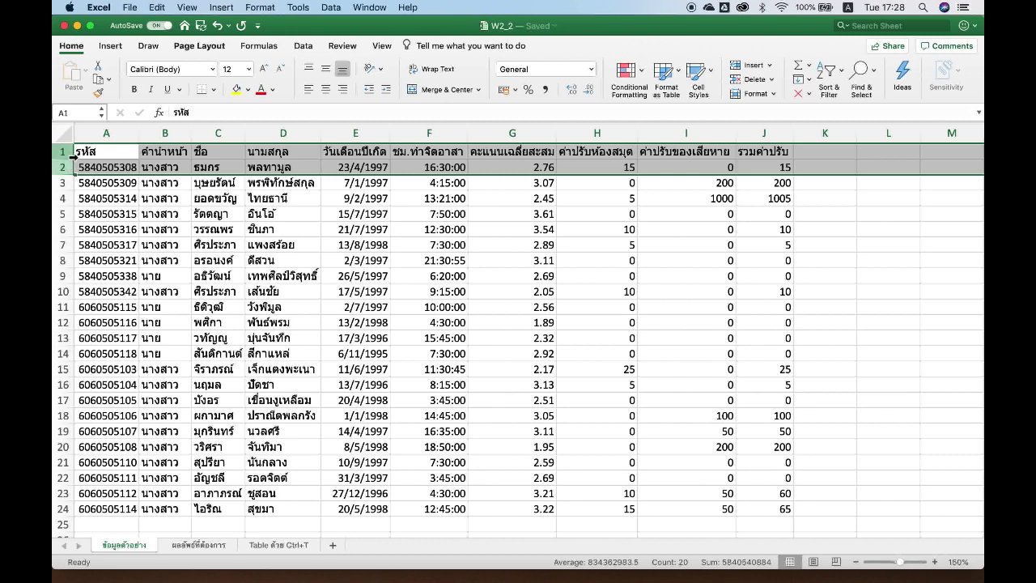
right_click(70, 160)
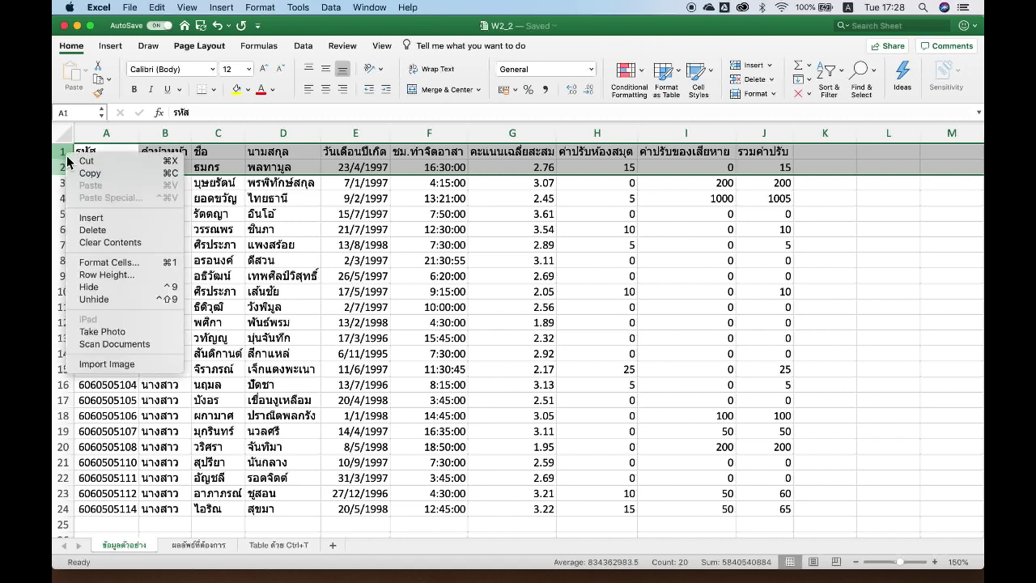
left_click(81, 219)
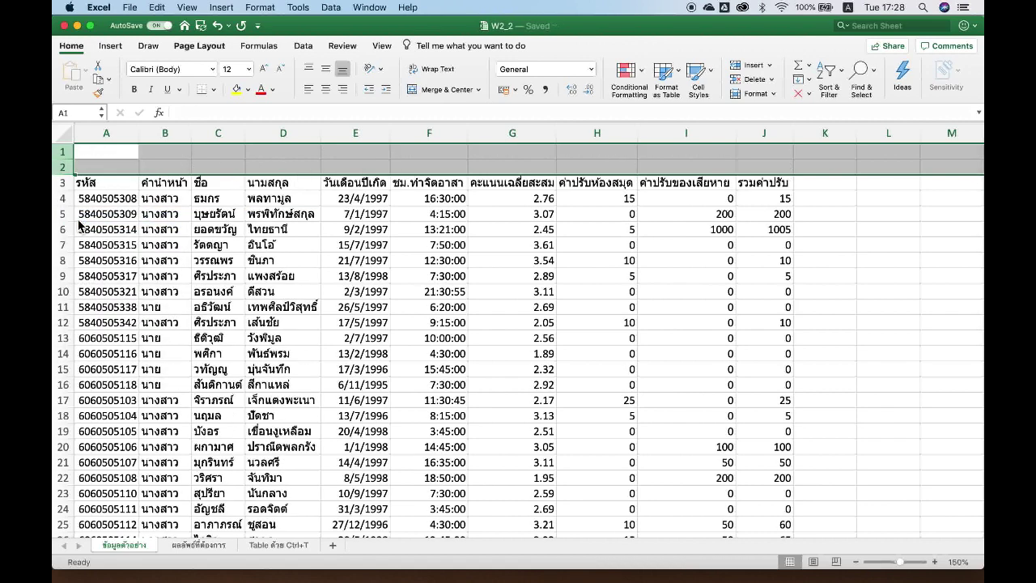
left_click(106, 139)
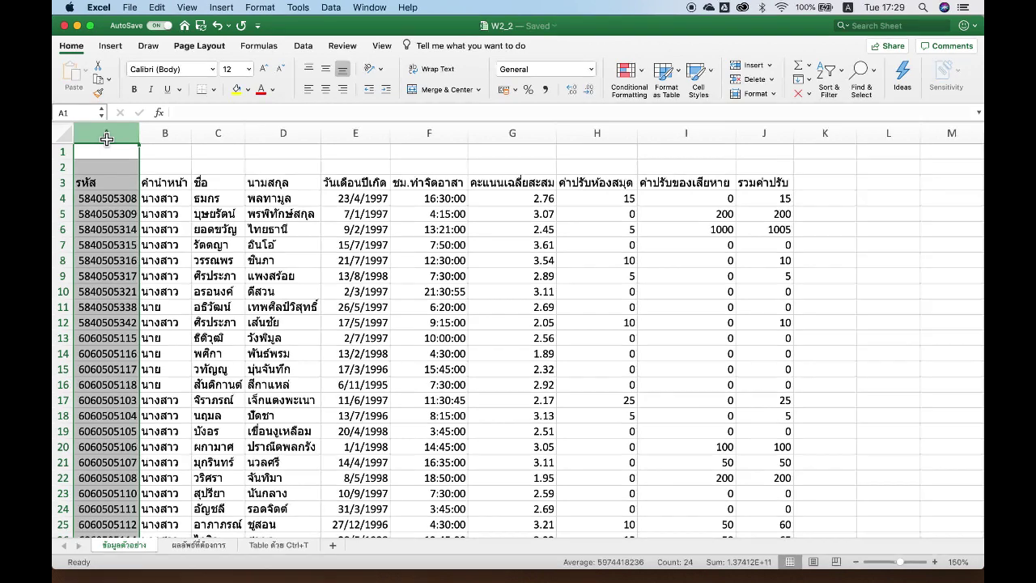
right_click(106, 139)
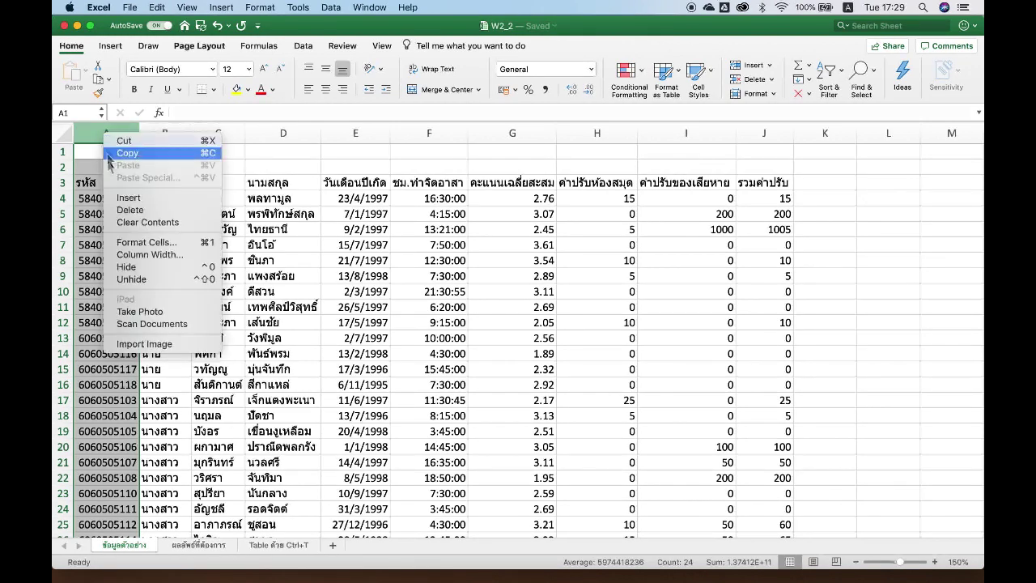
left_click(117, 199)
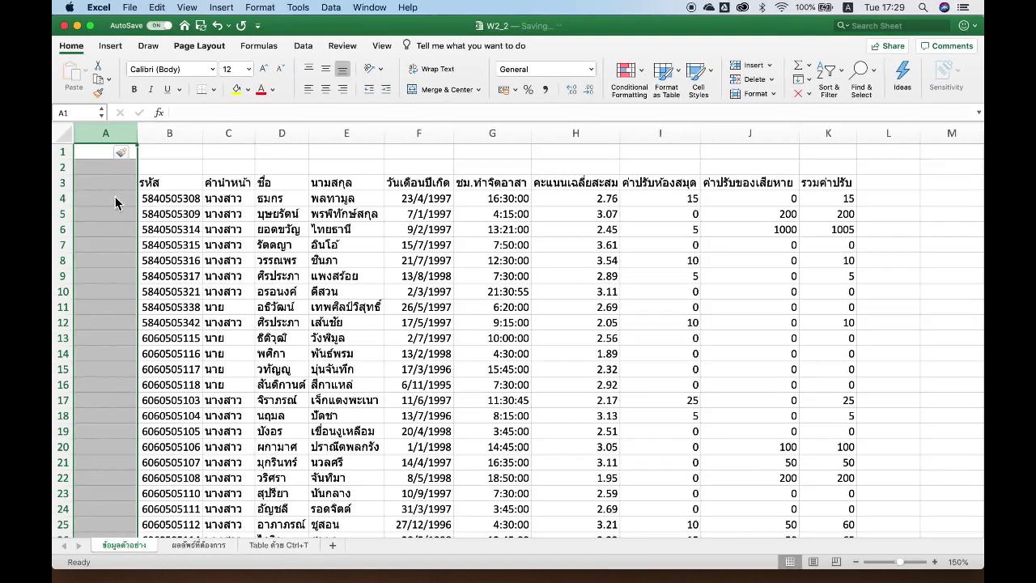
Enter the title "สรุปข้อมูลนักศึกษา ปีการศึกษา 2558 และปีการศึกษา 2560" in cell B1.
double_click(157, 152)
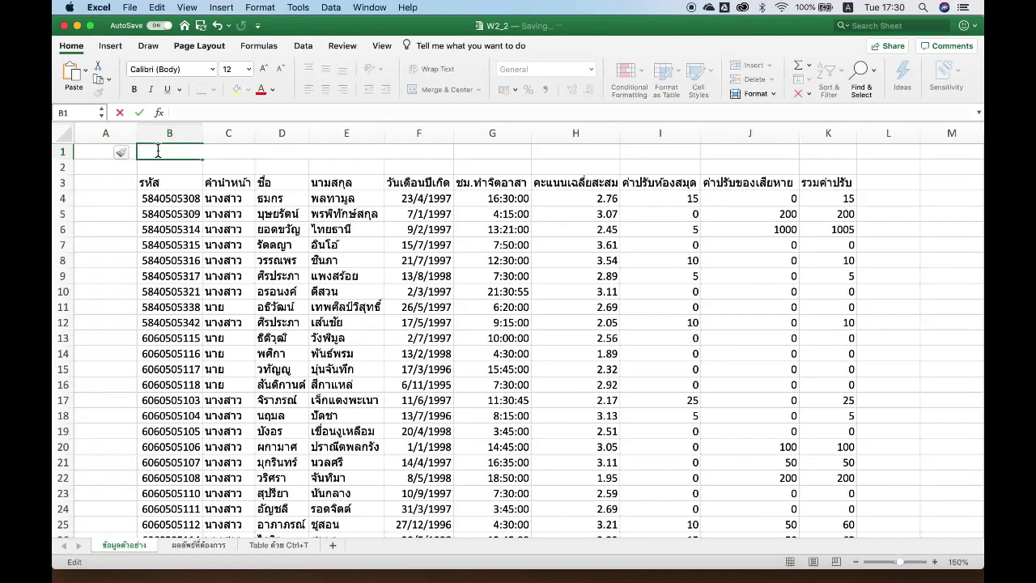
type("สรุปข้อมูลนักศึกษา ปีการศึกษา 2558 และปีการศึกษา 2560")
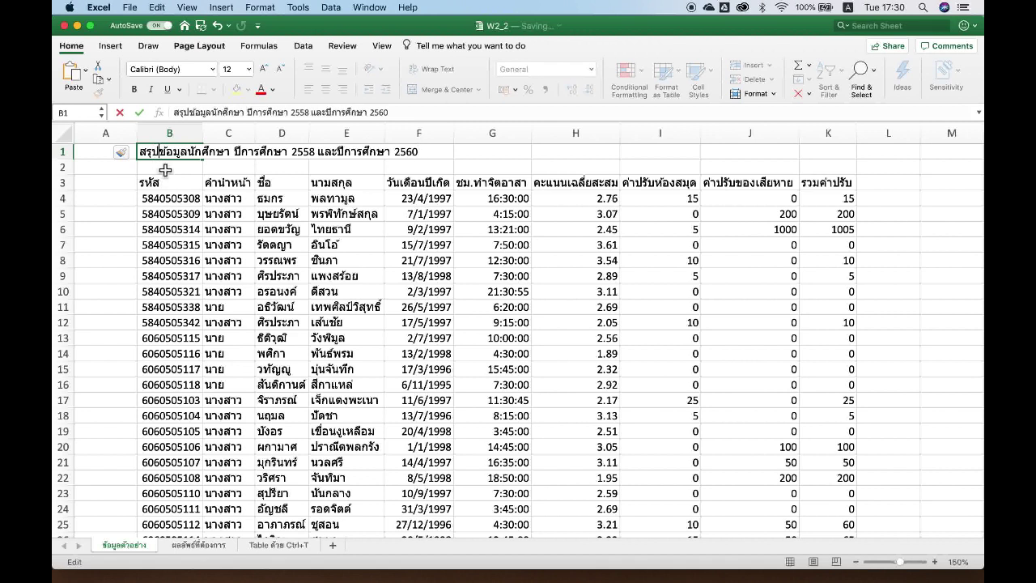
Enter the year labels 2558 in cell A4 and 2560 in cell A13.
left_click(123, 204)
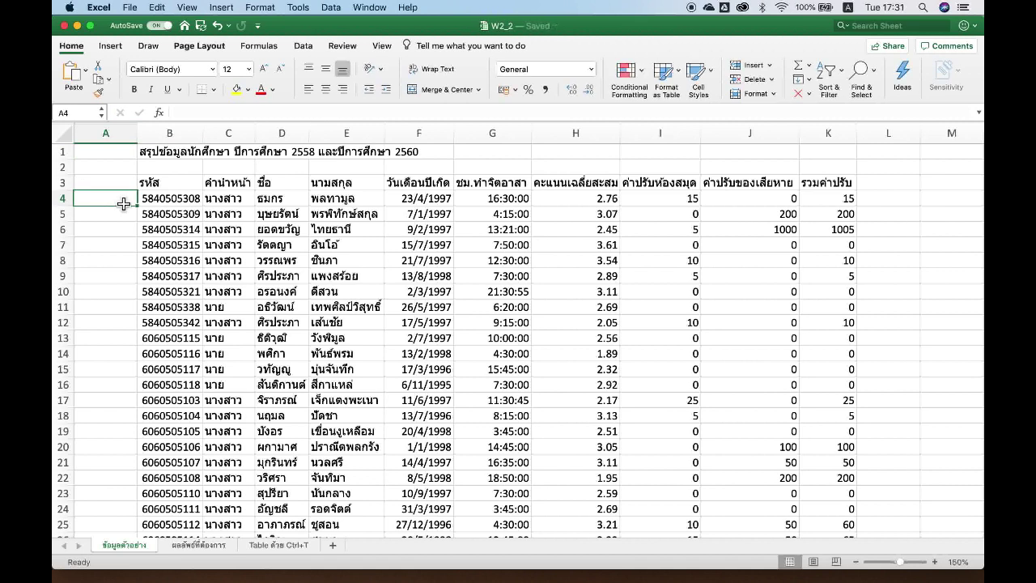
type("2558")
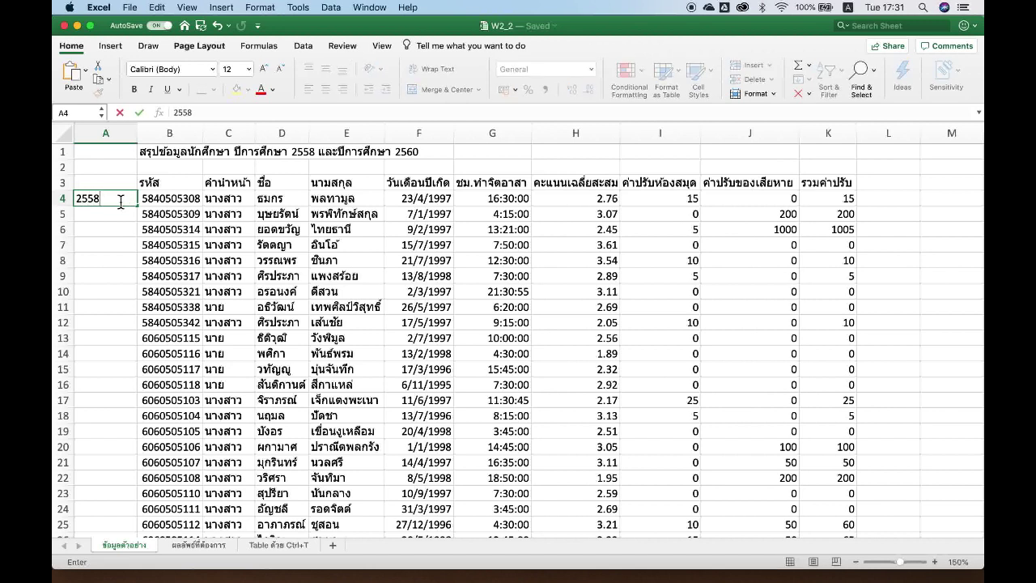
key("Return")
key("Down")
key("Down")
key("Down")
key("Down")
key("Down")
key("Down")
key("Down")
key("Down")
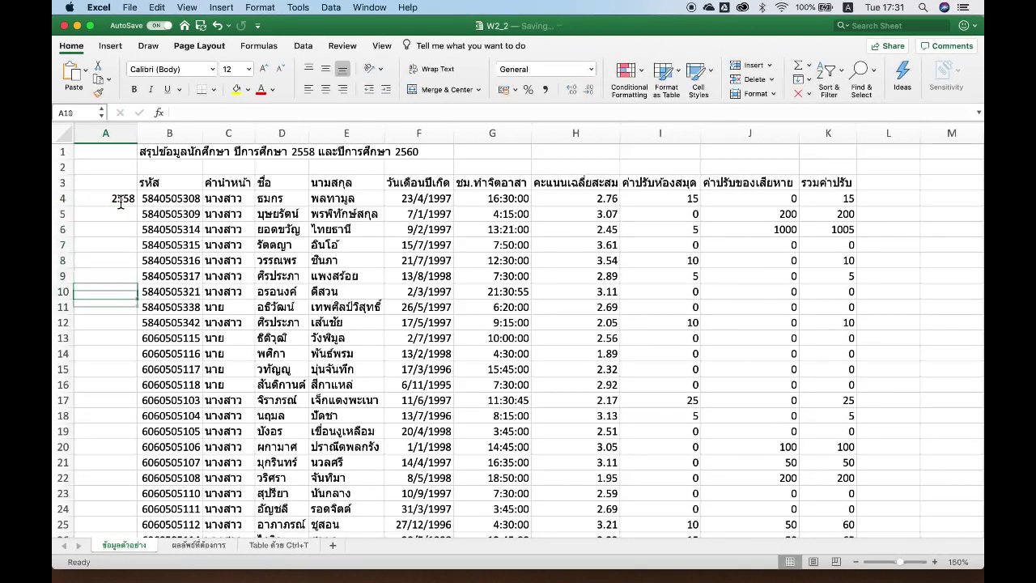
key("Down")
key("Up")
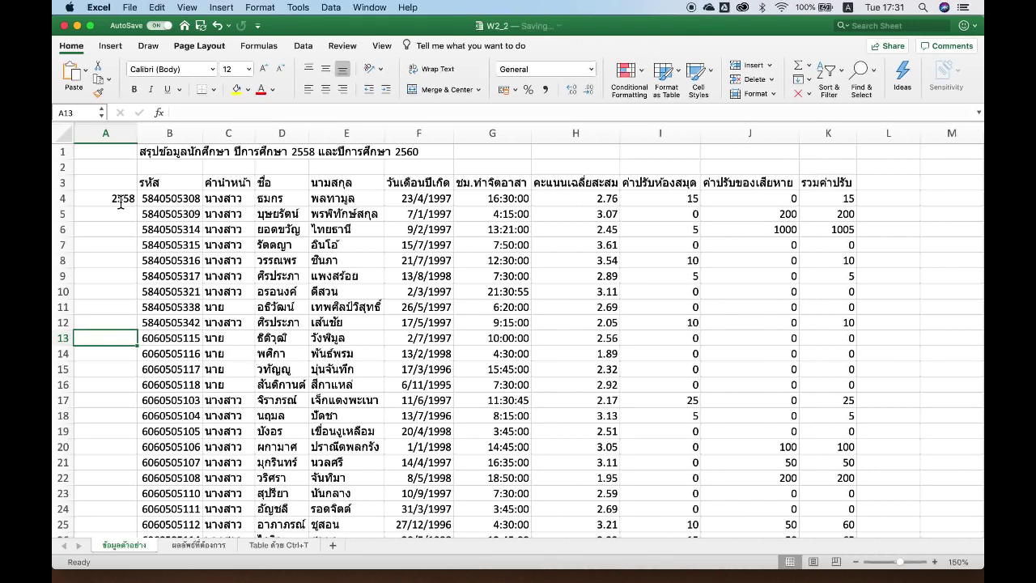
type("2560")
key("Return")
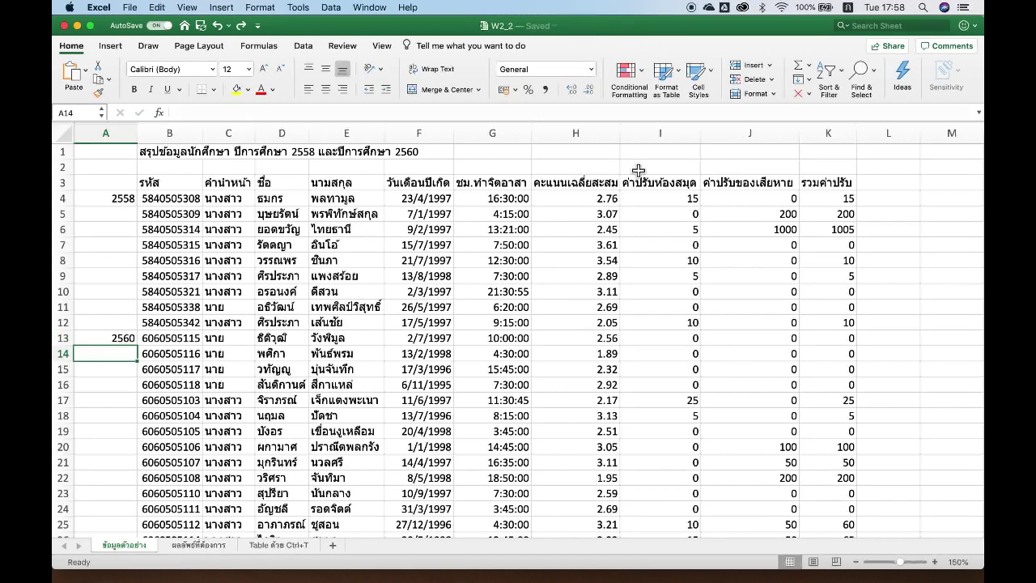
Enter the group heading ค่าปรับ in cell I2 above the library fine column.
left_click(639, 170)
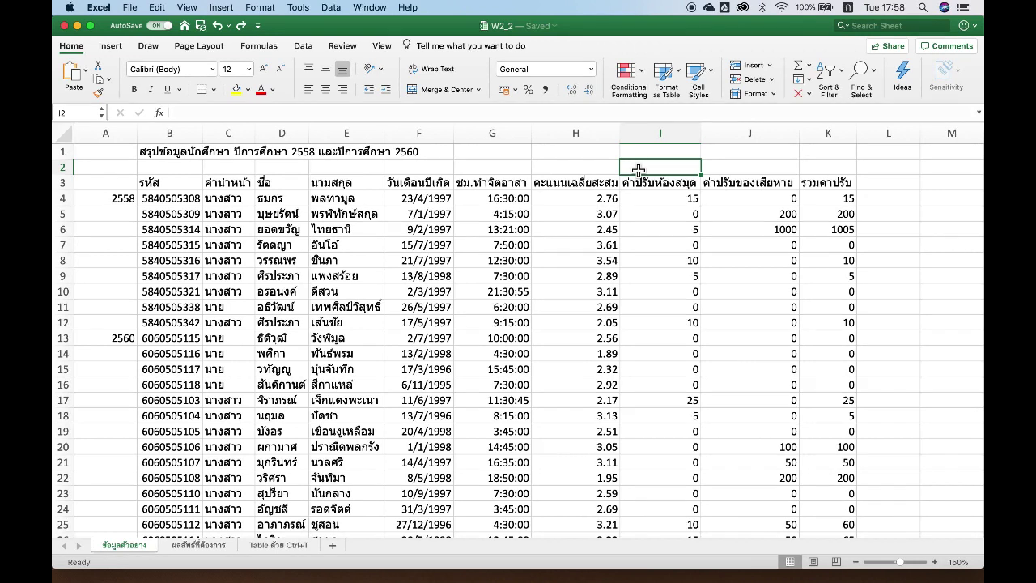
left_click(185, 113)
type("ค่าปรับห้องสมุด")
key("shift+Right")
key("shift+Right")
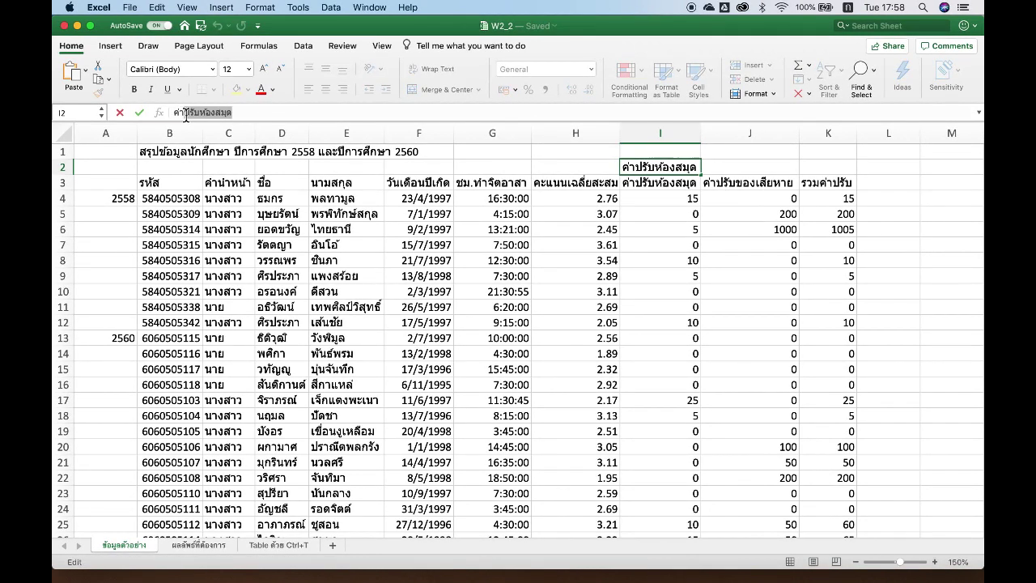
key("shift+Right")
key("shift+Right")
key("BackSpace")
key("Return")
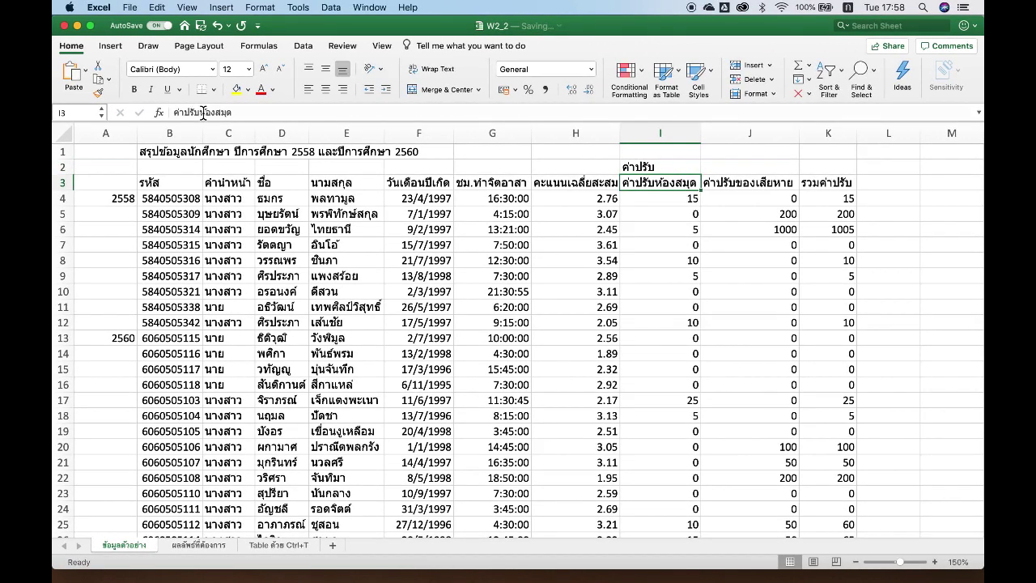
Shorten the two fine headers by removing ค่าปรับ, leaving ห้องสมุด in I3 and ของเสียหาย in J3.
left_click_drag(194, 111, 152, 113)
key("BackSpace")
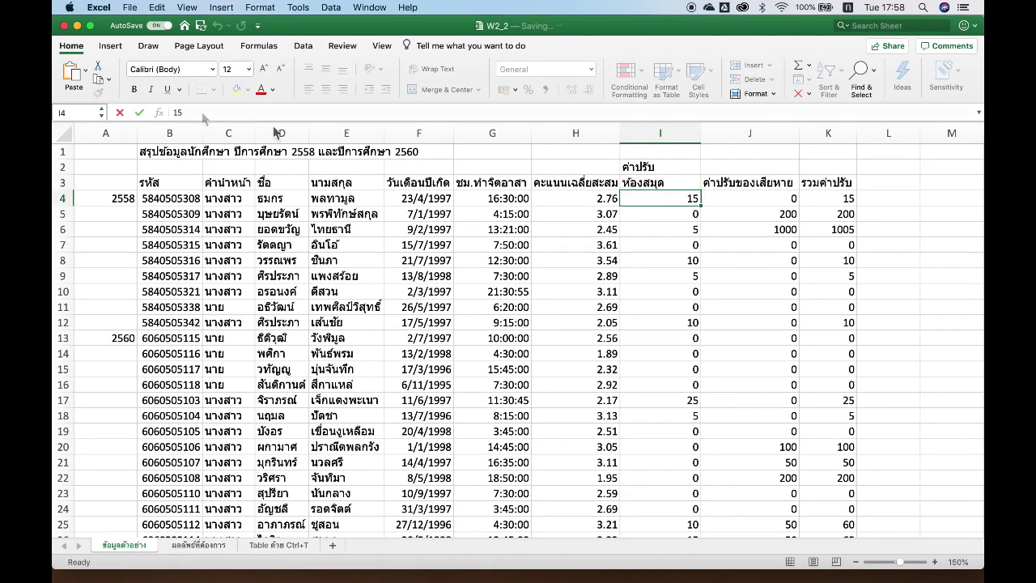
left_click(728, 186)
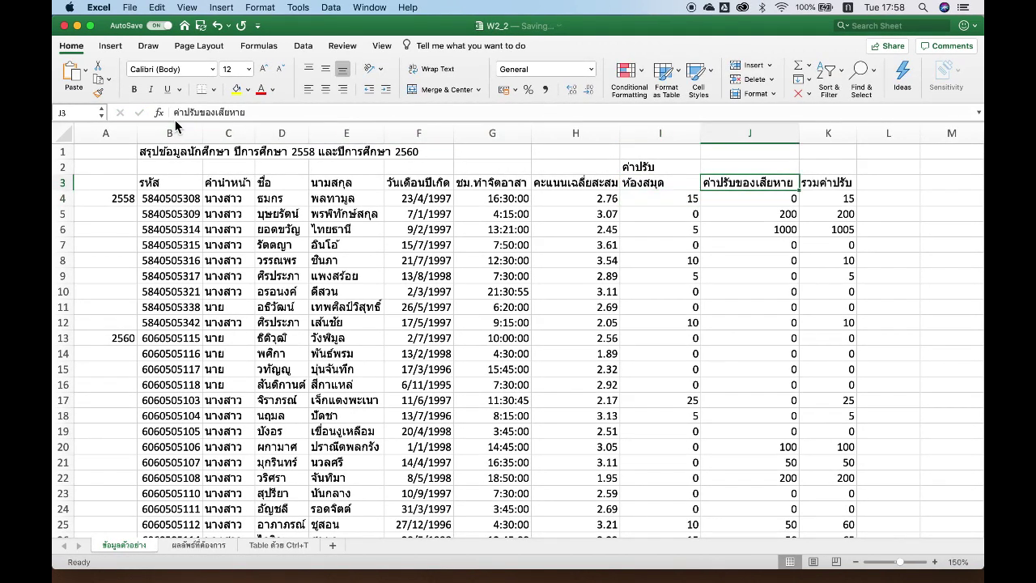
left_click_drag(198, 113, 157, 119)
key("BackSpace")
key("Return")
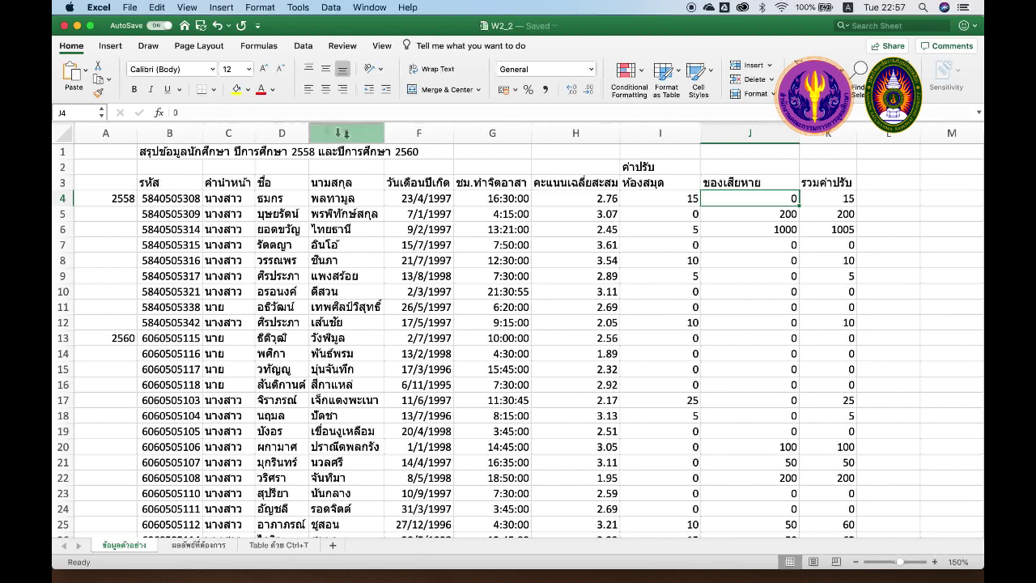
Merge and center the ค่าปรับ heading across cells I2:J2.
left_click(639, 167)
left_click_drag(639, 168, 639, 167)
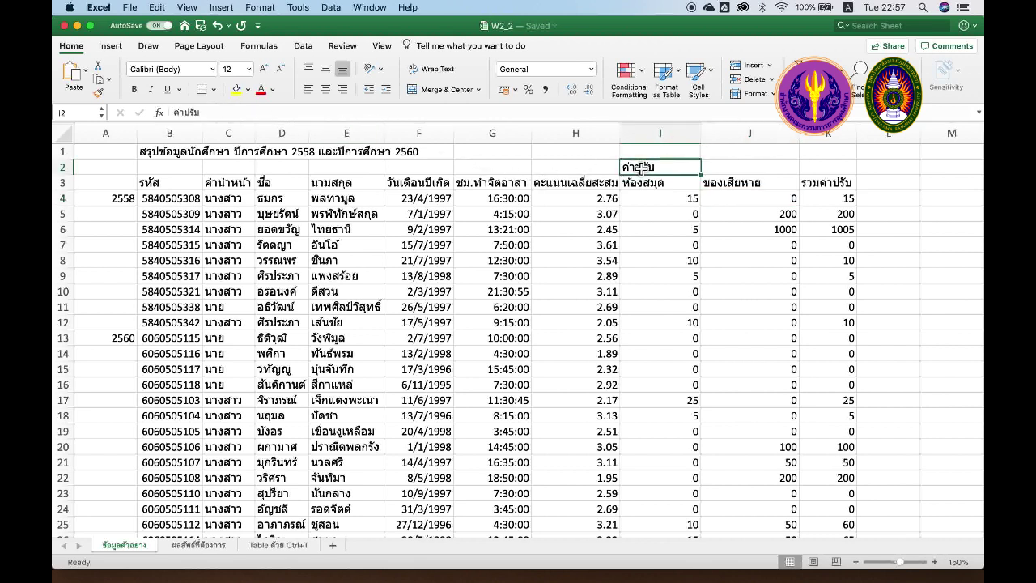
key("shift+Right")
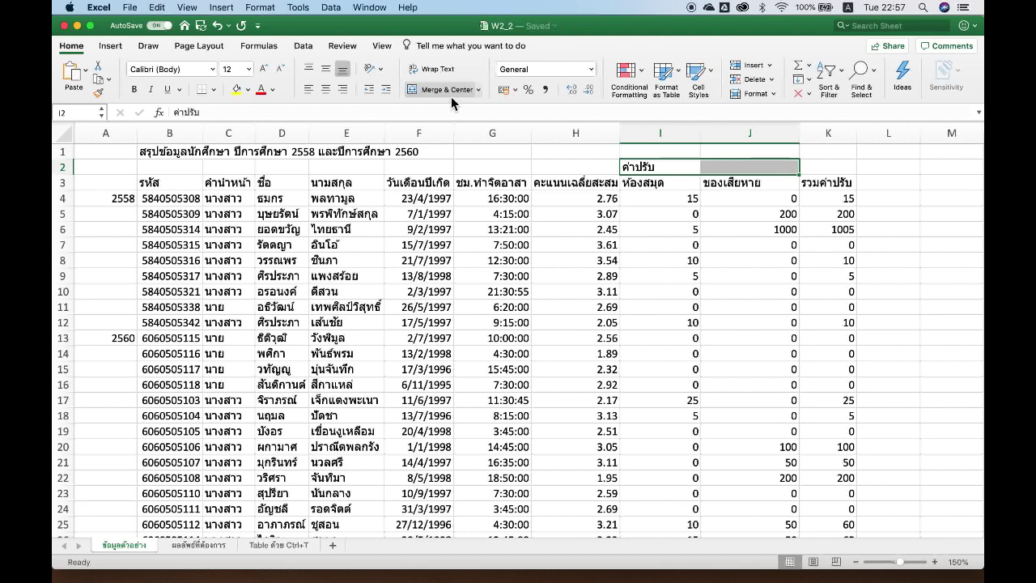
left_click(451, 96)
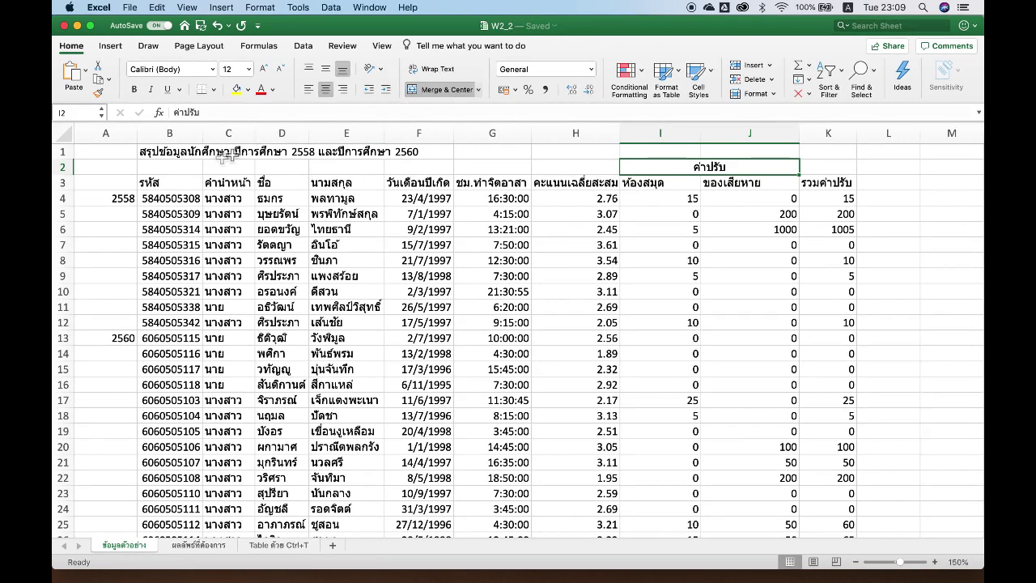
Merge cells B2:B3 of the รหัส header using the Merge cells option of Format Cells.
left_click_drag(180, 169, 182, 183)
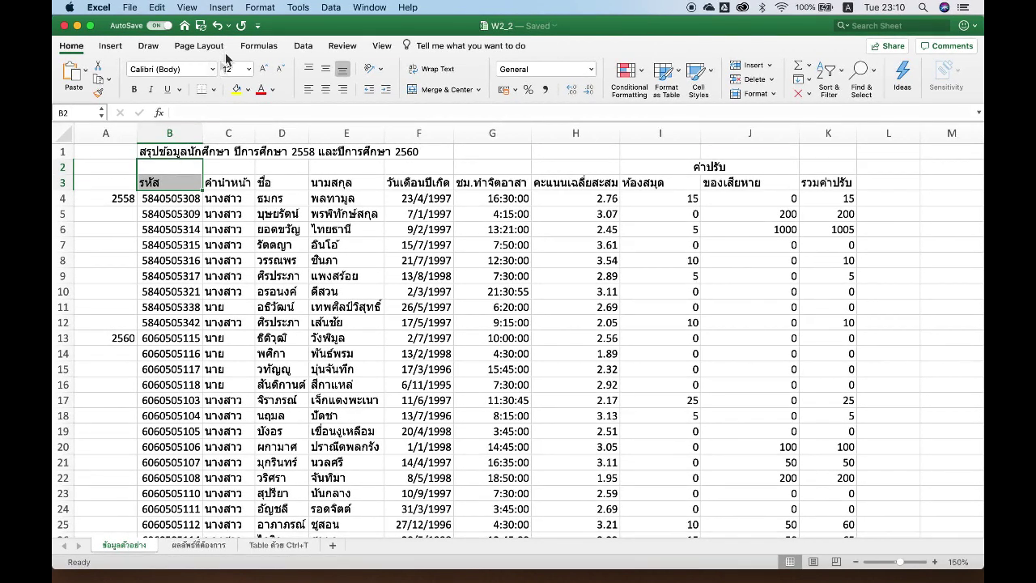
left_click(257, 10)
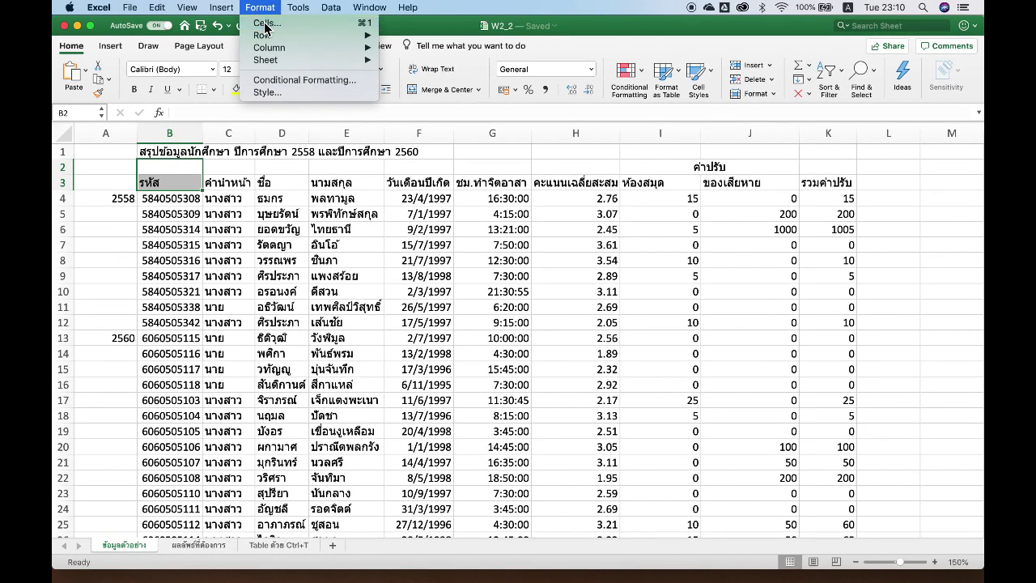
left_click(265, 25)
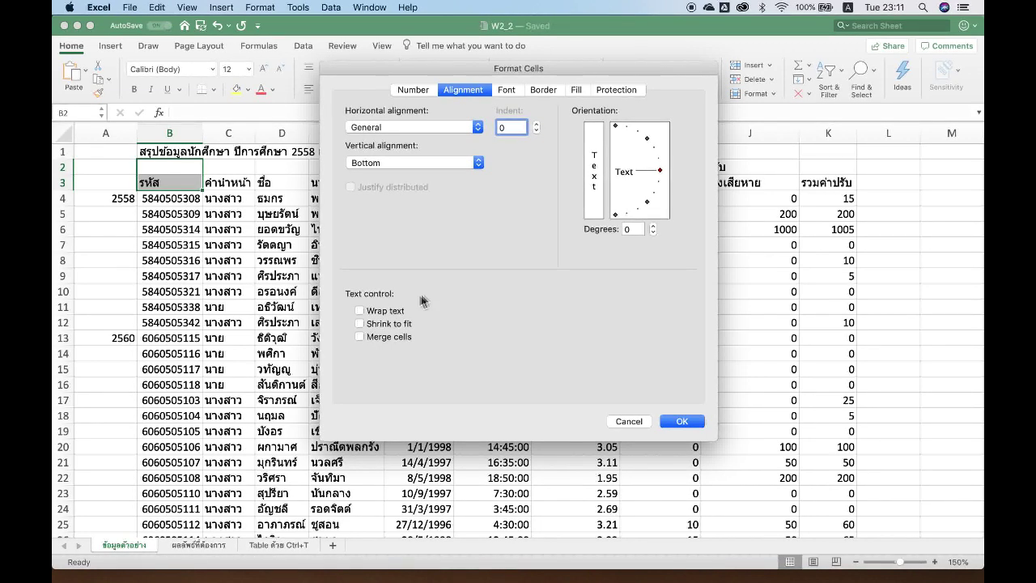
left_click(359, 337)
left_click(678, 420)
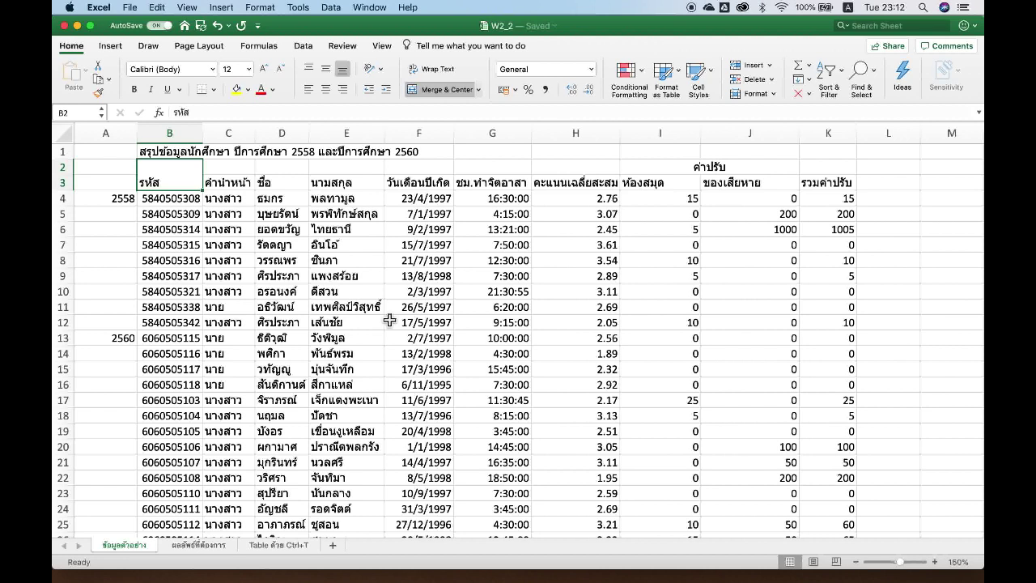
Merge and center the คำนำหน้า, ชื่อ and นามสกุล headers separately over rows 2 and 3 in columns C, D and E.
left_click_drag(233, 169, 238, 188)
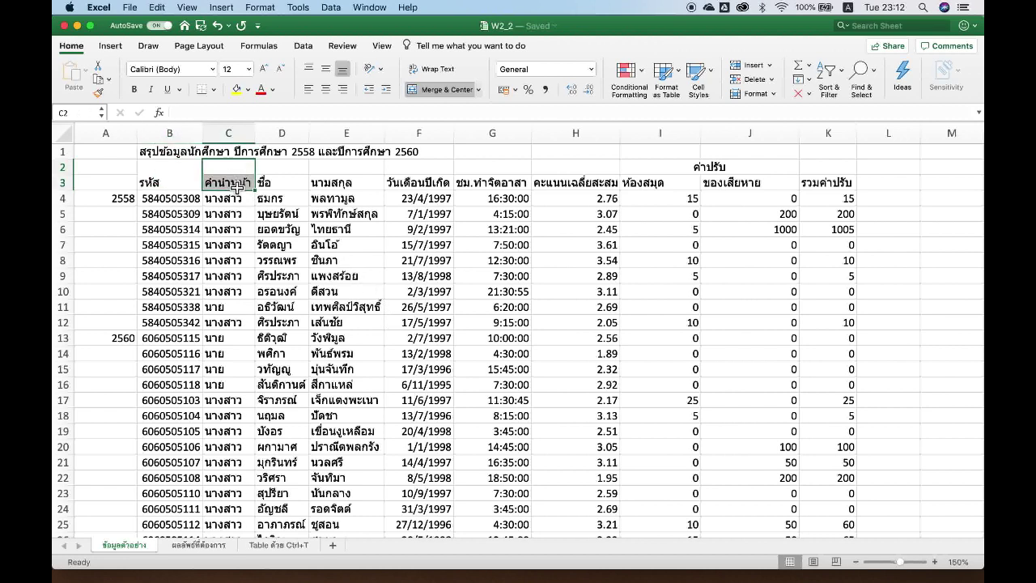
left_click(437, 100)
left_click(278, 170)
left_click_drag(278, 170, 280, 185)
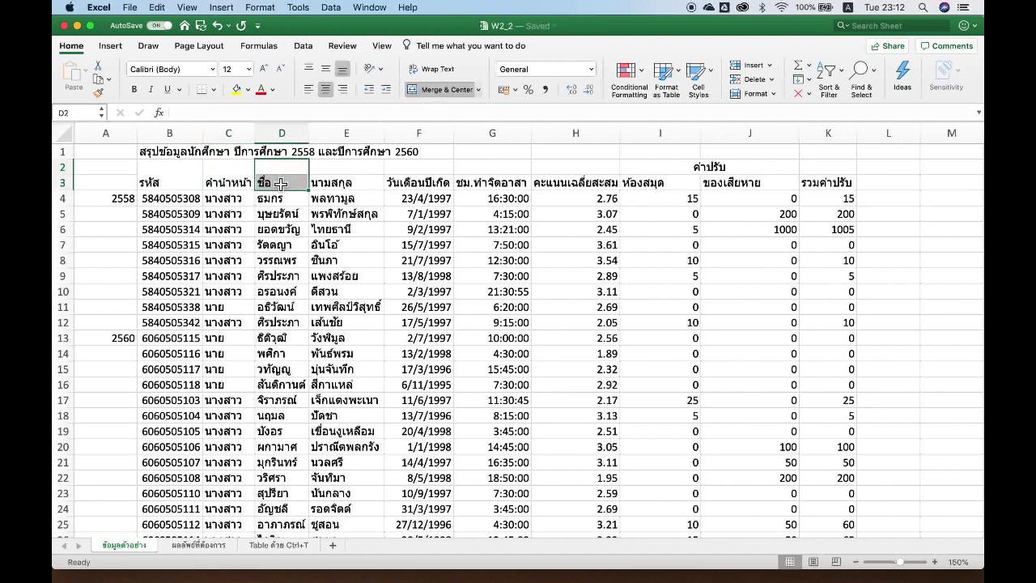
left_click(432, 92)
left_click(354, 171)
left_click_drag(354, 171, 354, 185)
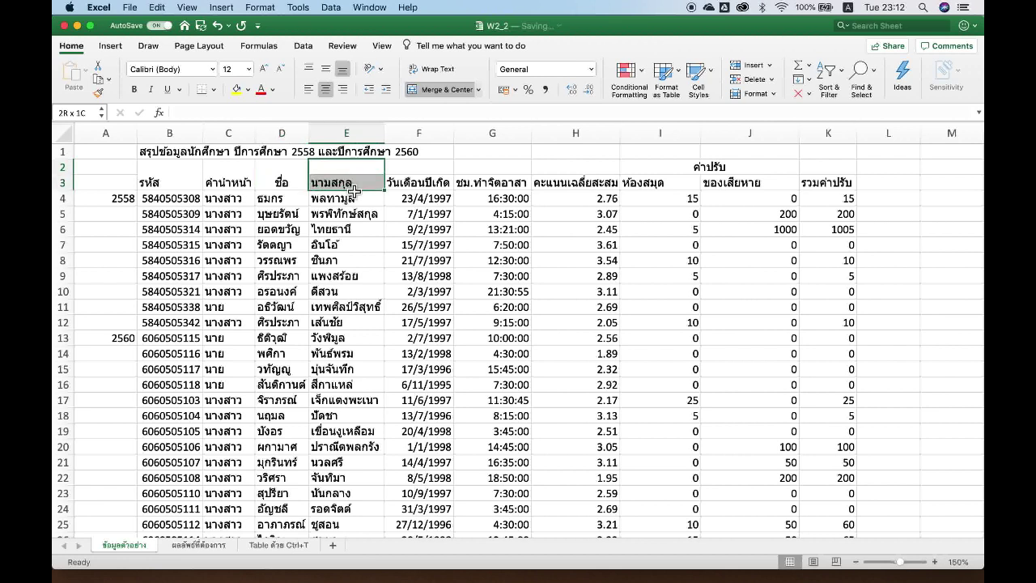
left_click(437, 90)
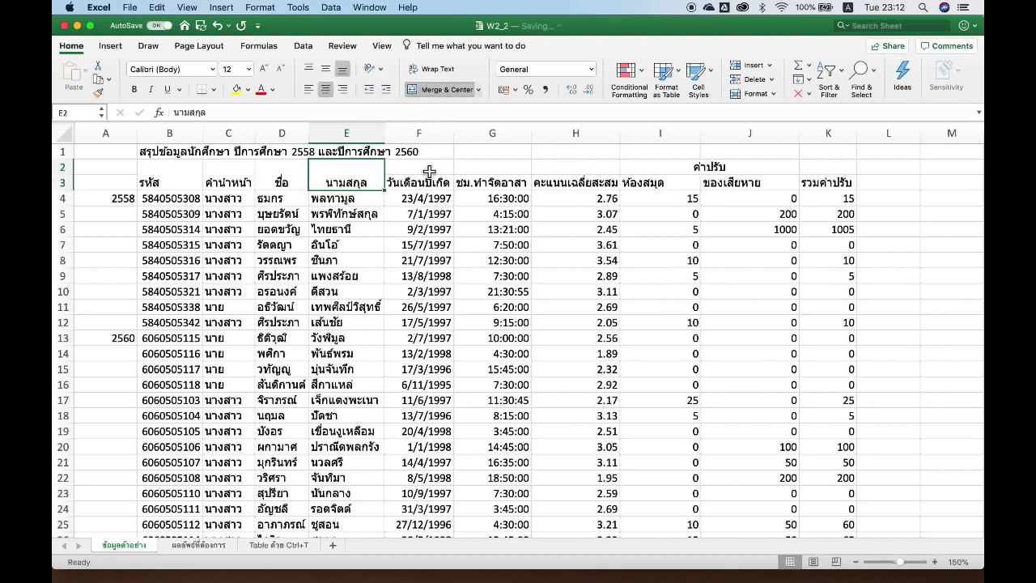
Merge and center the headers in columns F, G, H and K, each over its own rows 2 and 3.
left_click_drag(428, 171, 429, 184)
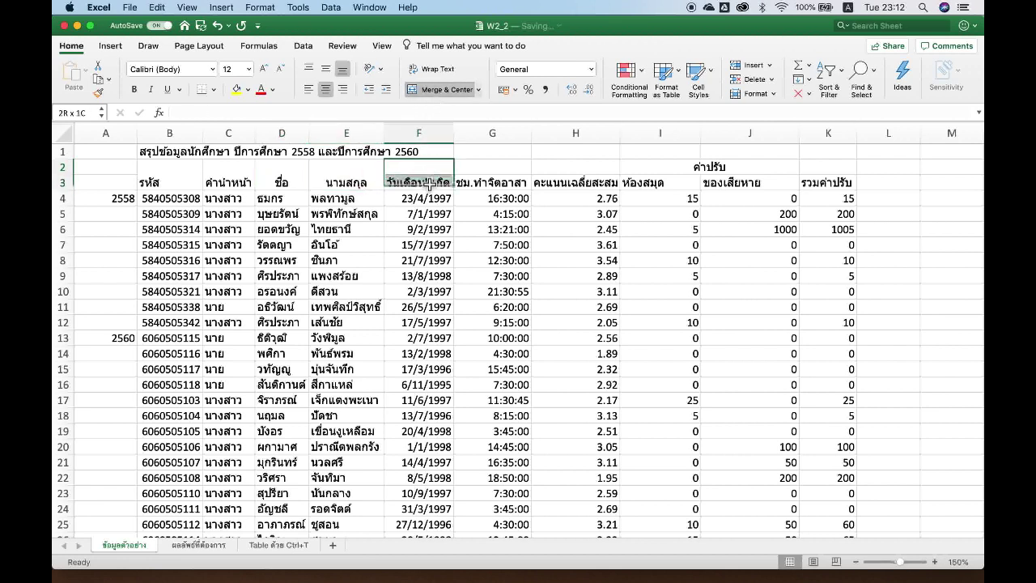
left_click(444, 90)
left_click_drag(491, 166, 495, 184)
left_click(444, 90)
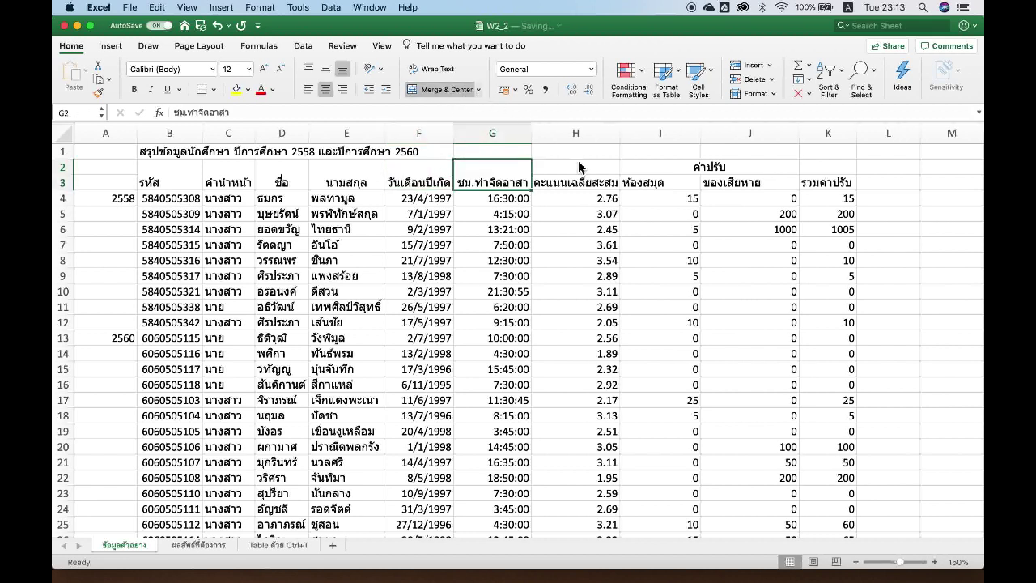
left_click_drag(581, 166, 581, 185)
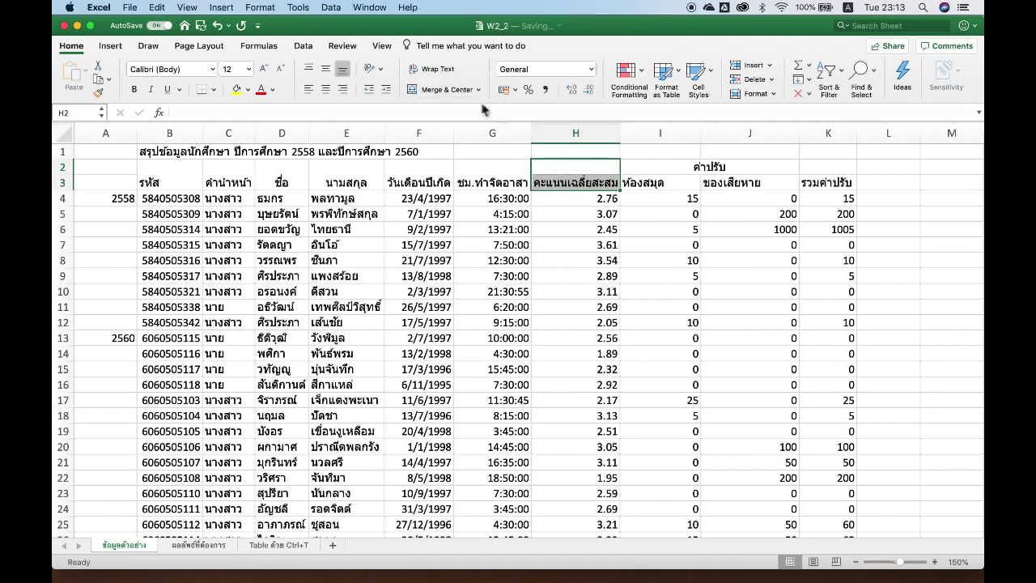
left_click(451, 94)
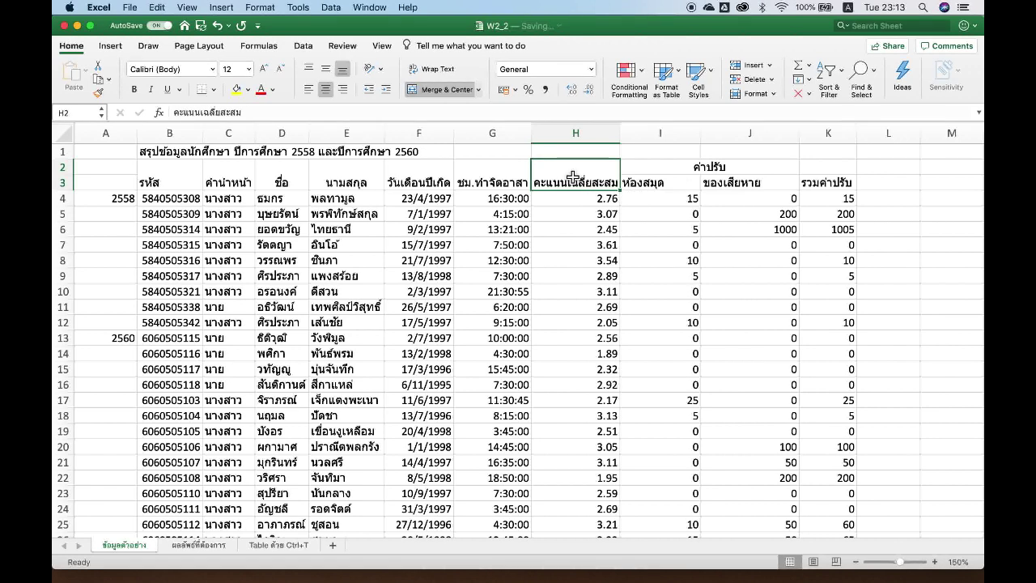
left_click_drag(826, 167, 825, 188)
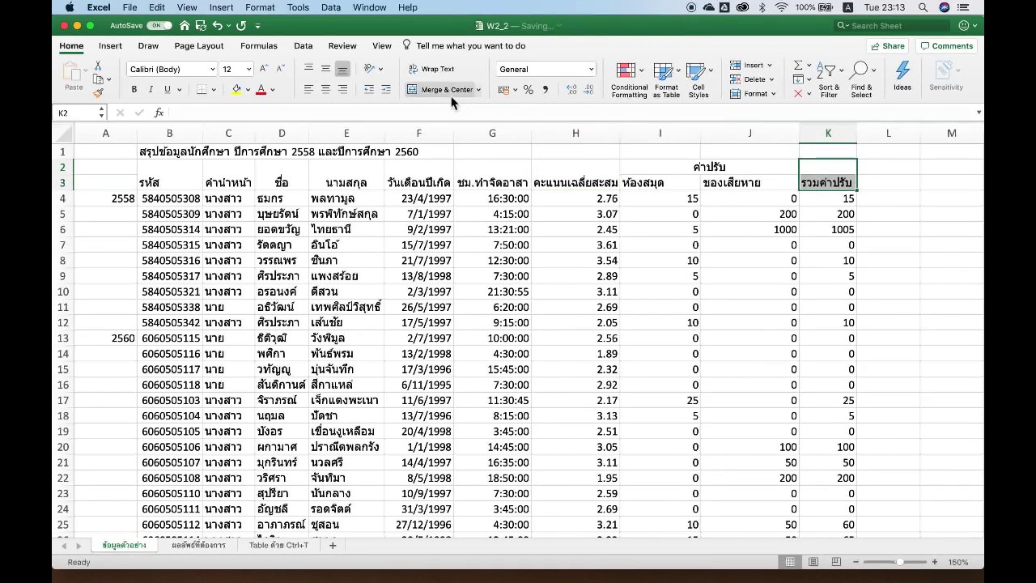
left_click(445, 89)
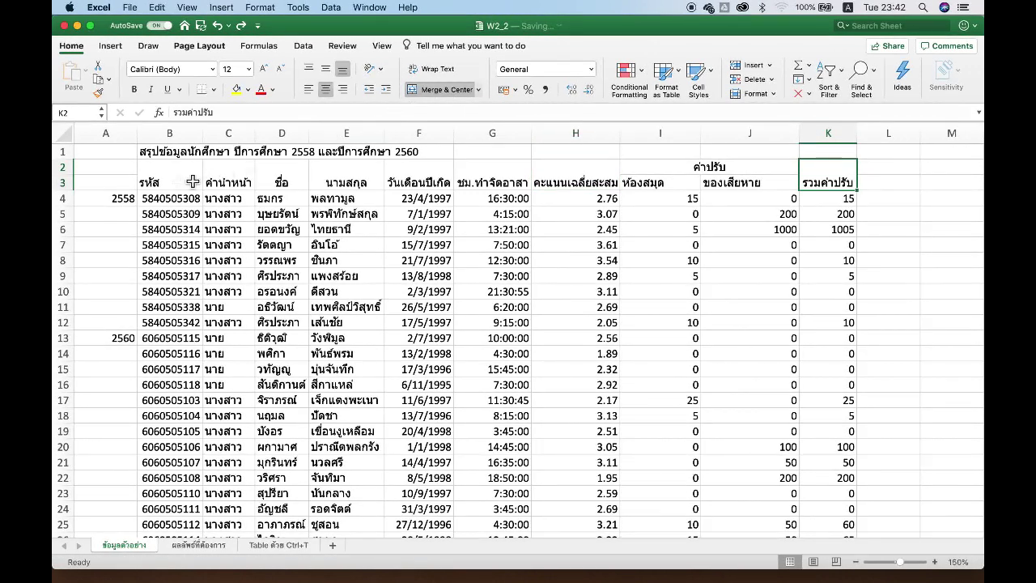
Merge and center the title across A1:K1 and the 2558 year label down A4:A12.
left_click_drag(109, 152, 815, 162)
left_click(443, 89)
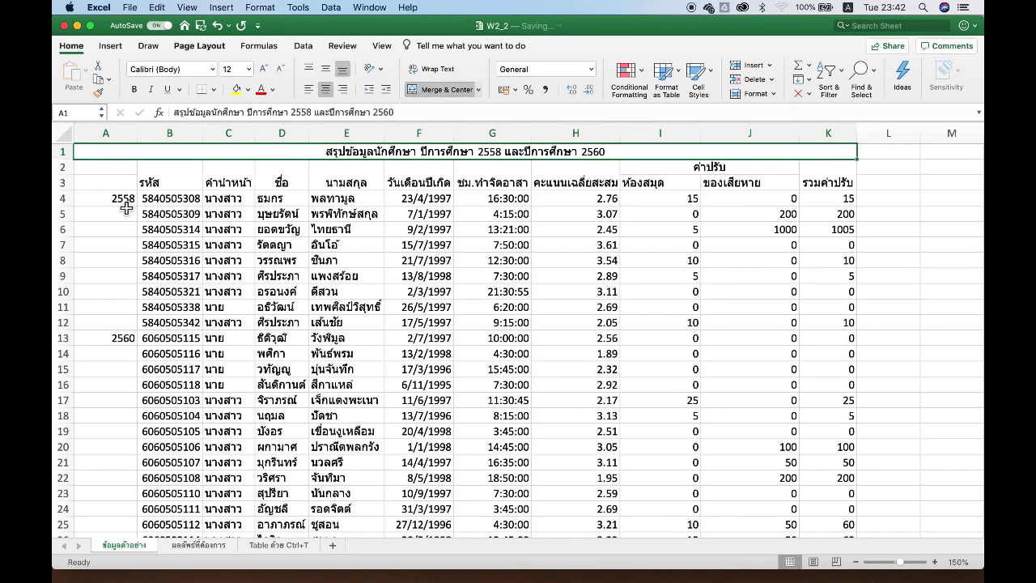
left_click_drag(123, 200, 133, 322)
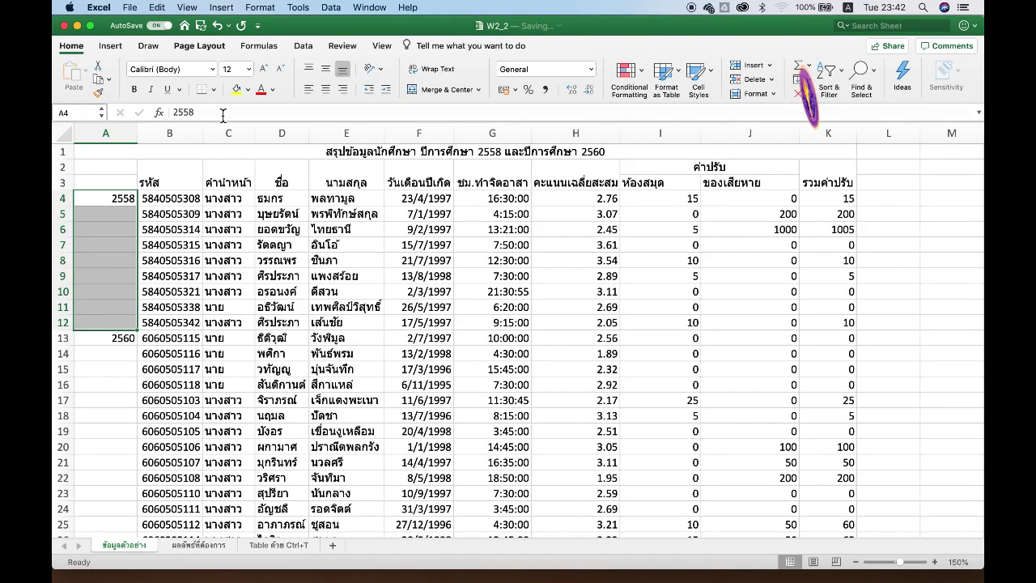
left_click(427, 95)
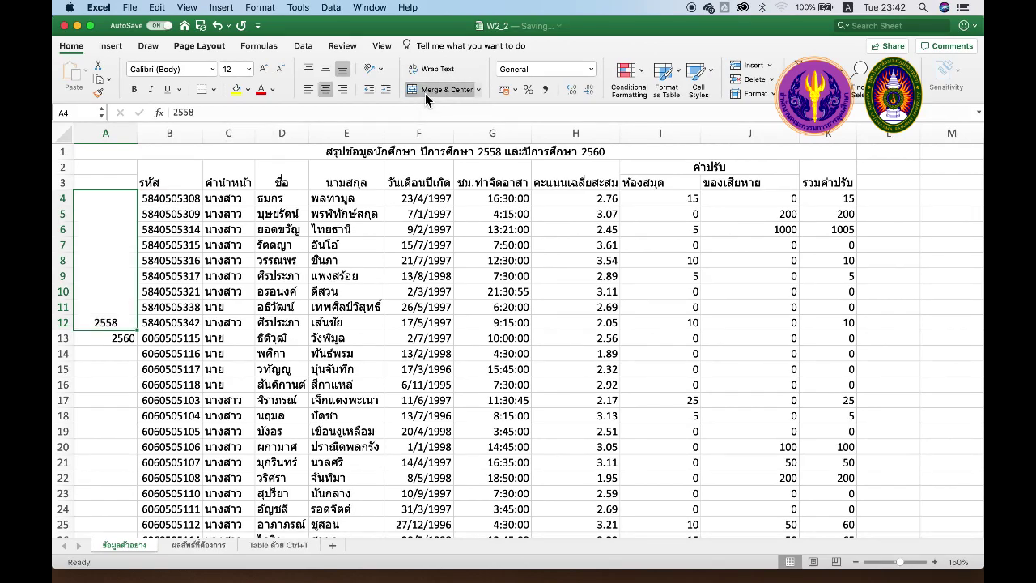
Merge and center the 2560 year label down cells A13:A26.
scroll(174, 384, "down", 2)
scroll(174, 384, "down", 2)
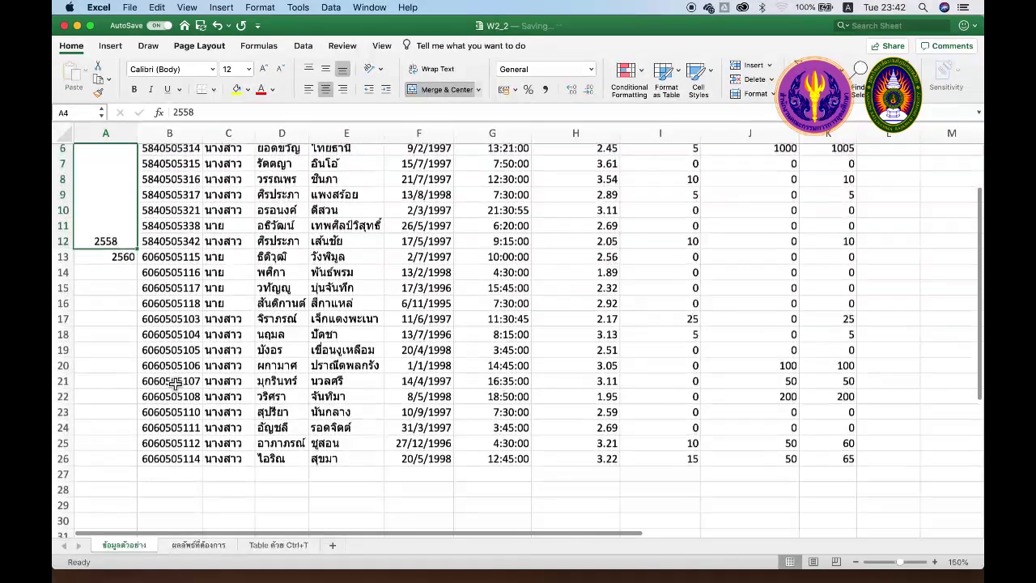
left_click(118, 259)
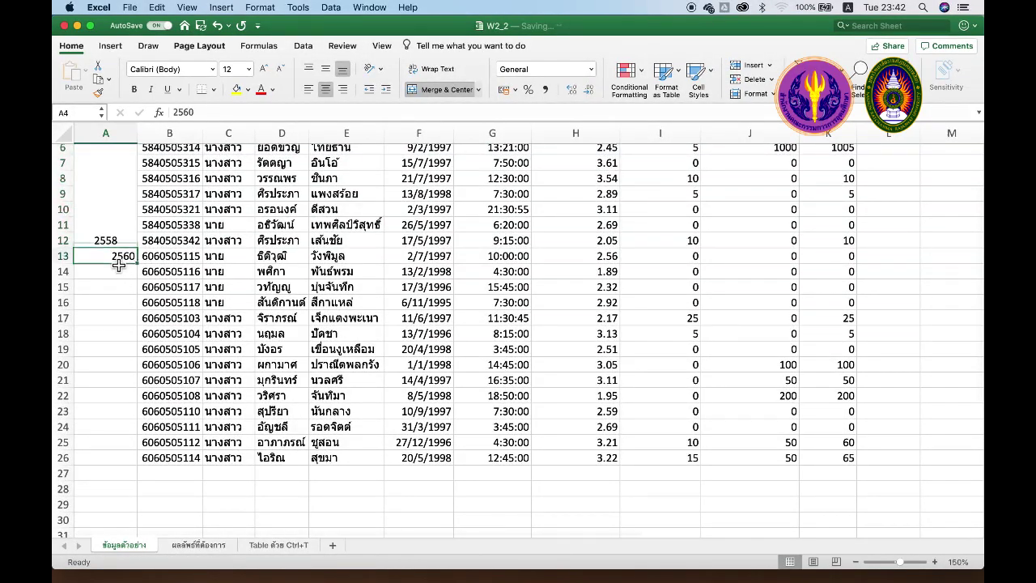
left_click_drag(119, 261, 128, 458)
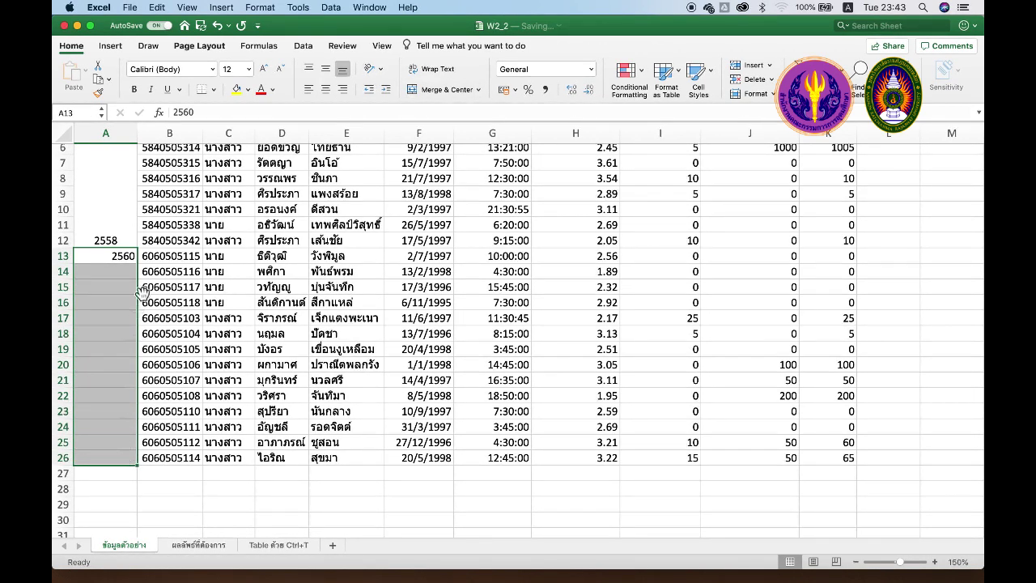
left_click(447, 90)
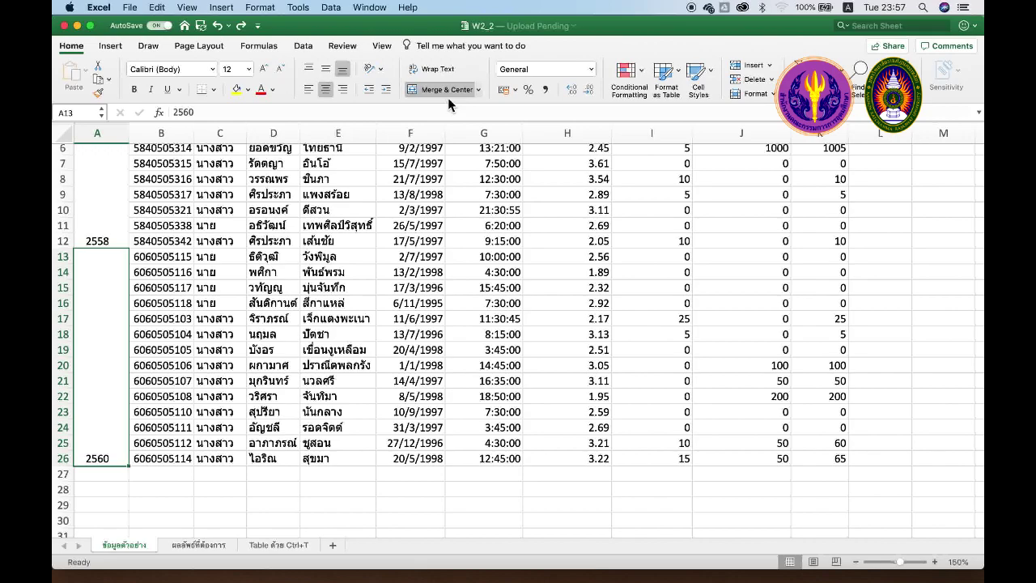
Apply Rotate Text Up and vertical middle alignment to the 2558 label in A4:A12, following the sample sheet ผลลัพธ์ที่ต้องการ.
scroll(414, 178, "up", 3)
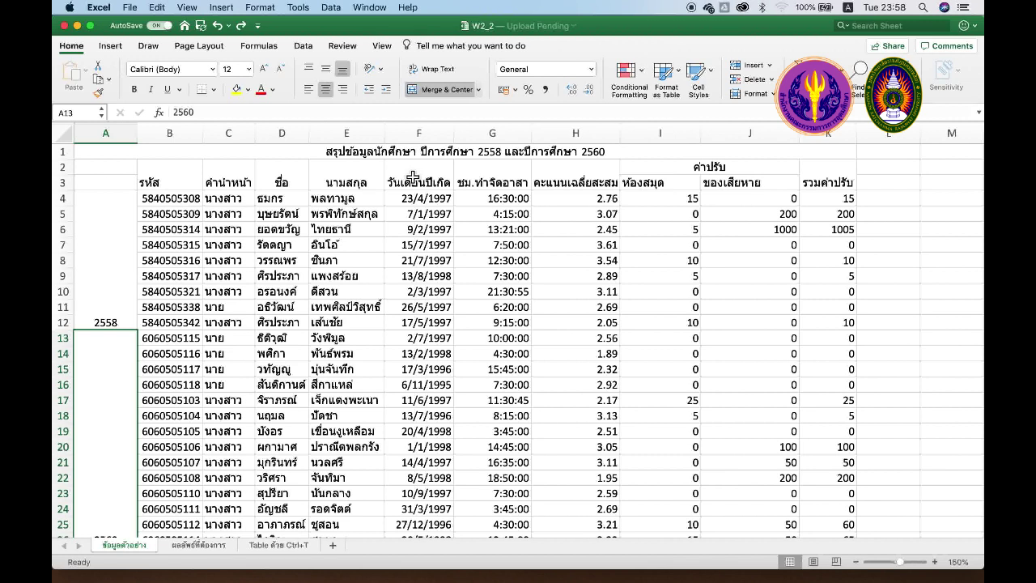
left_click(115, 229)
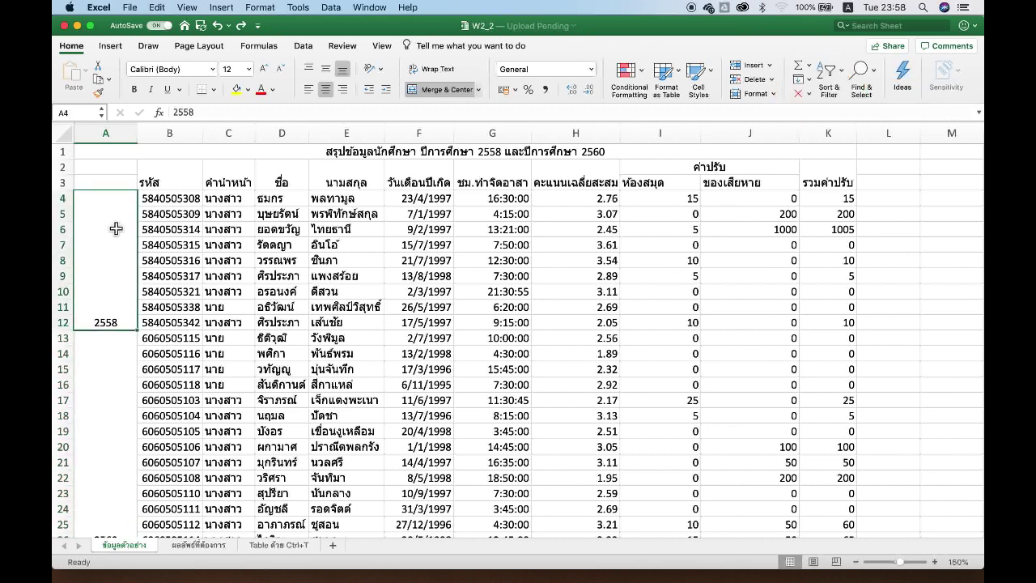
left_click(102, 394)
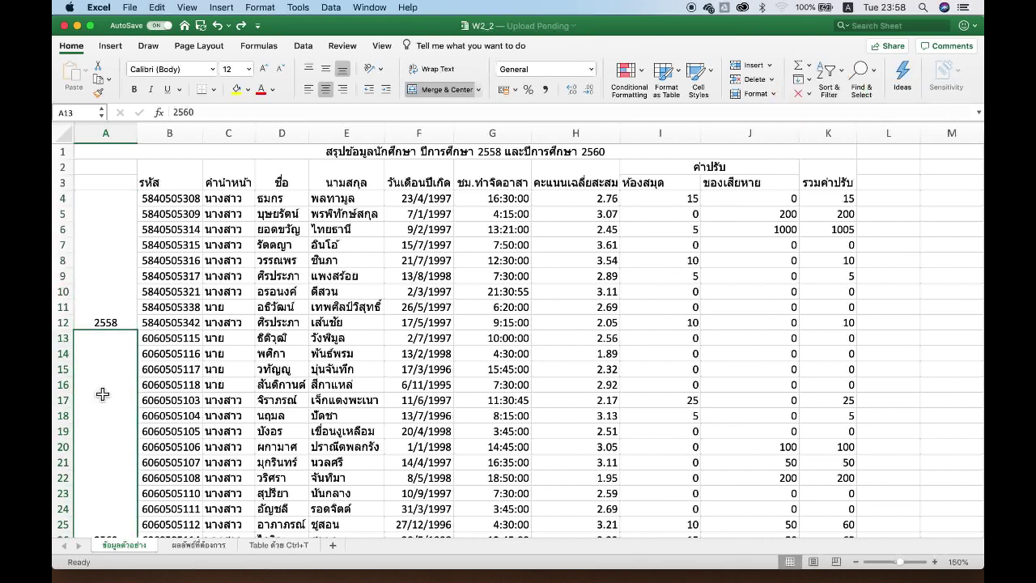
left_click(178, 546)
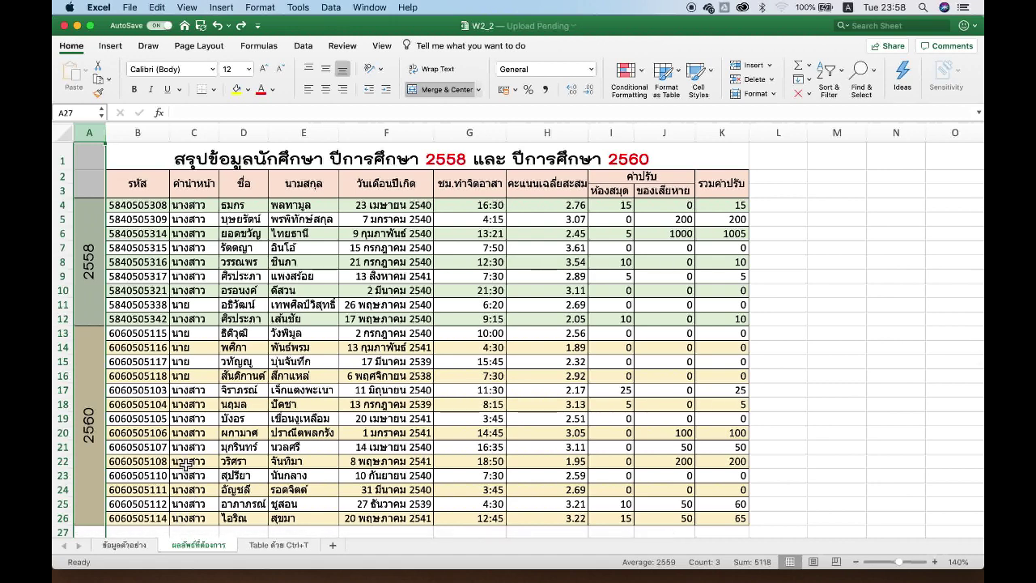
left_click(119, 544)
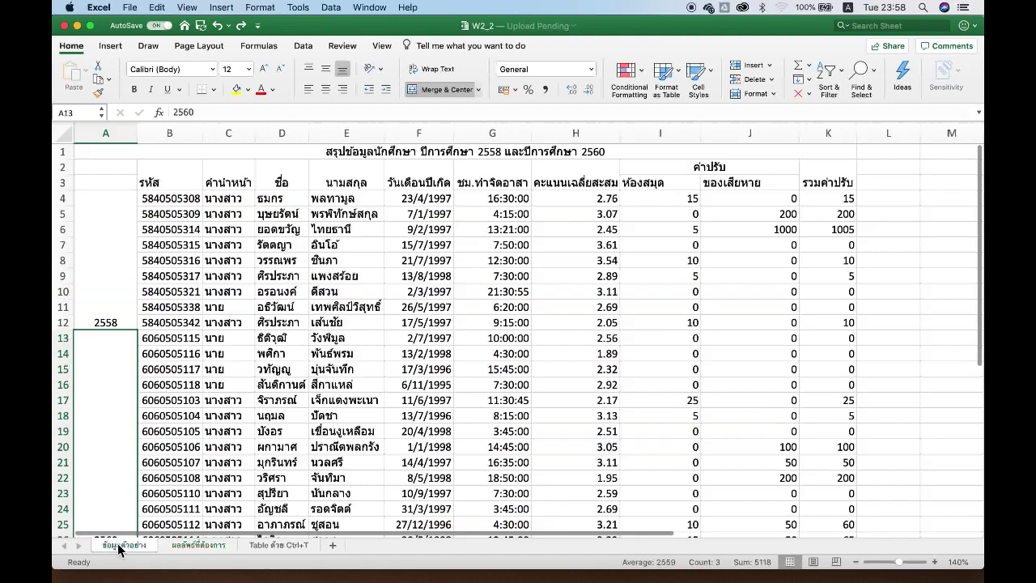
left_click(119, 265)
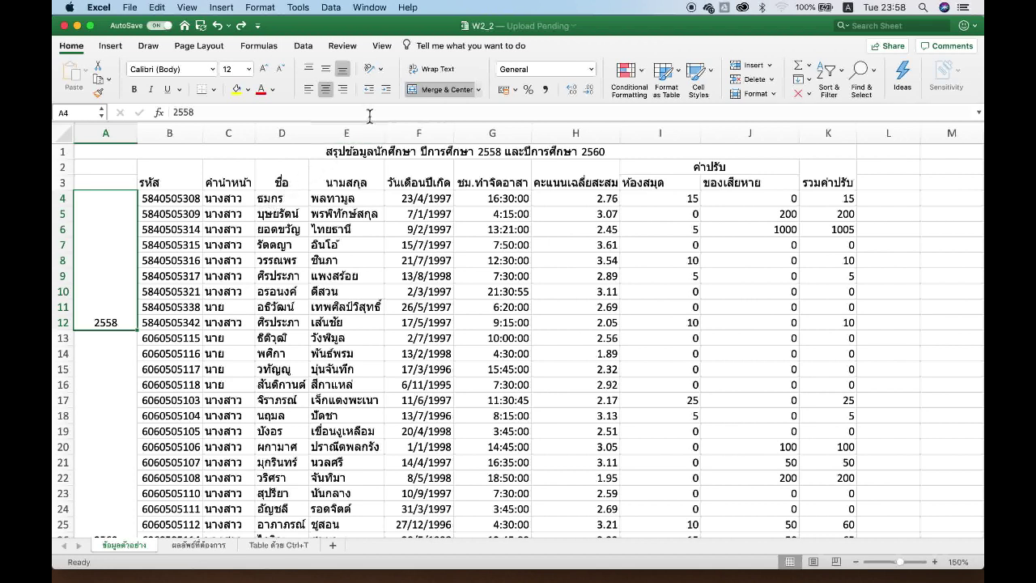
left_click(381, 73)
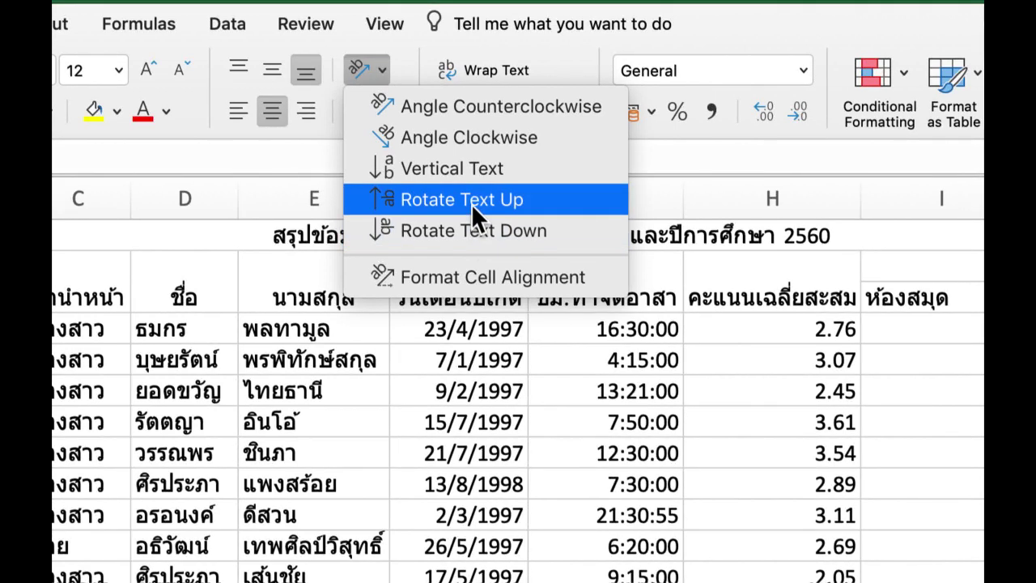
key("Escape")
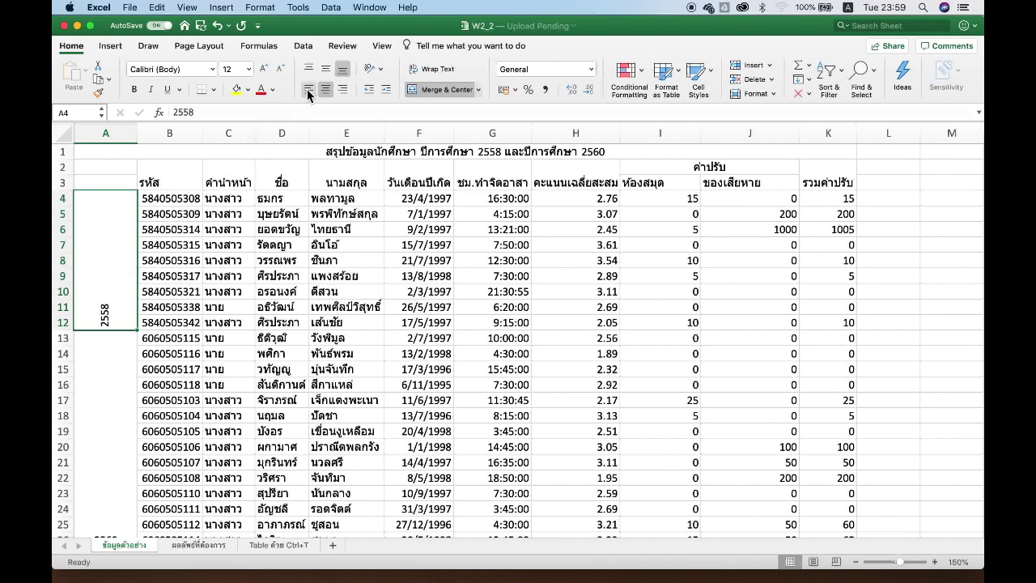
left_click(326, 71)
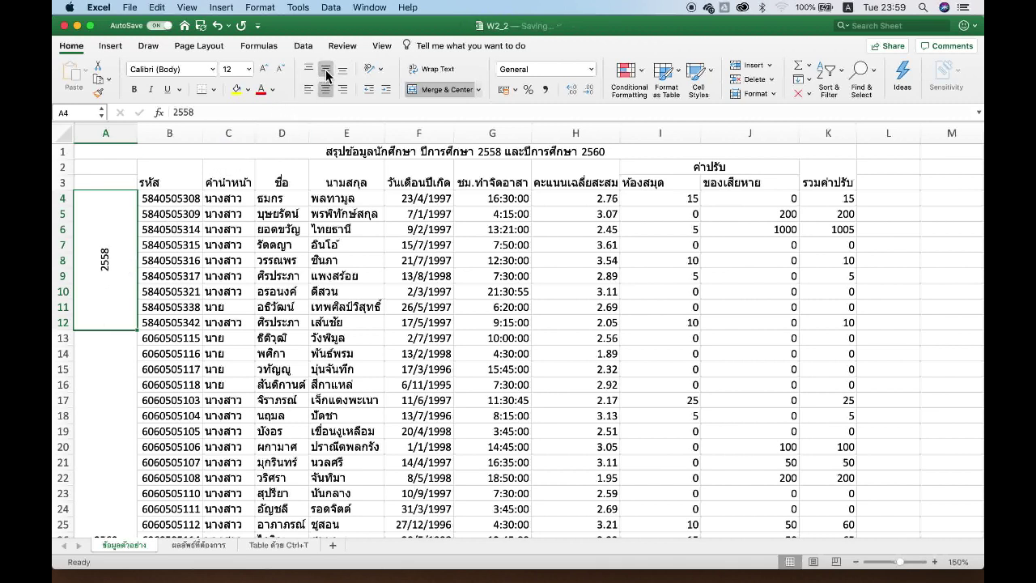
Apply Wrap Text, Rotate Text Up and vertical middle alignment to the 2560 label in A13:A26.
left_click(116, 393)
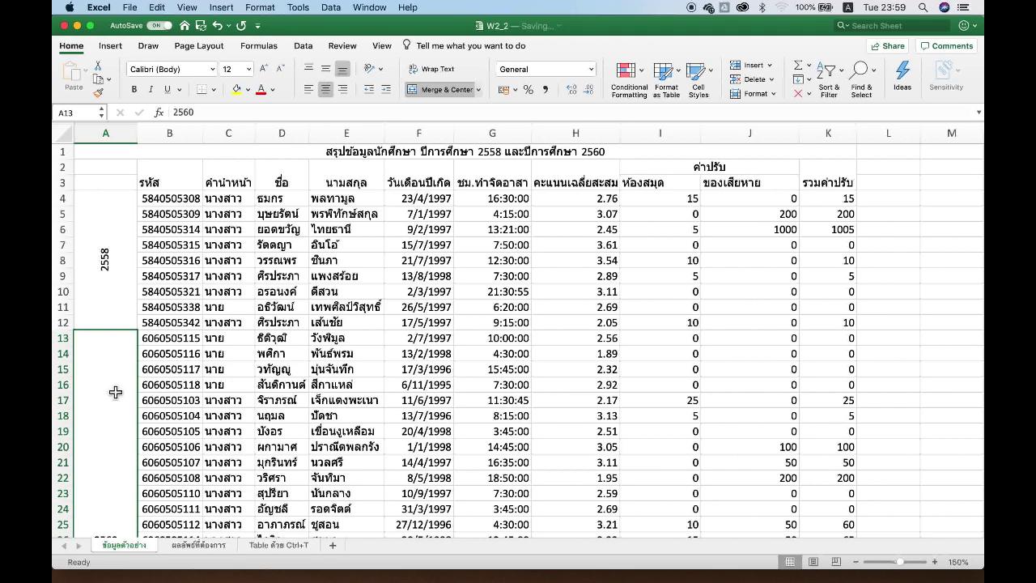
left_click(449, 70)
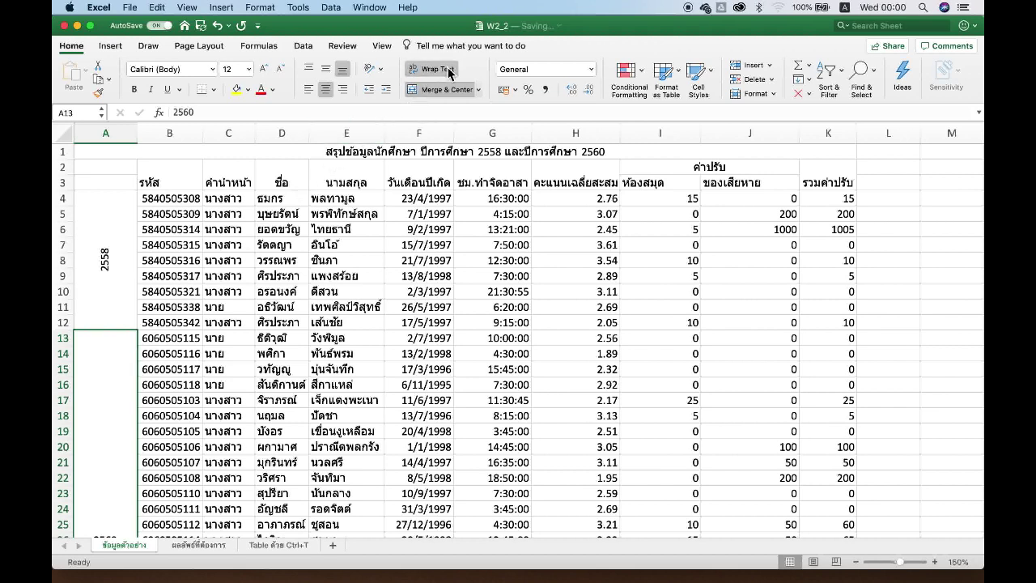
left_click(381, 76)
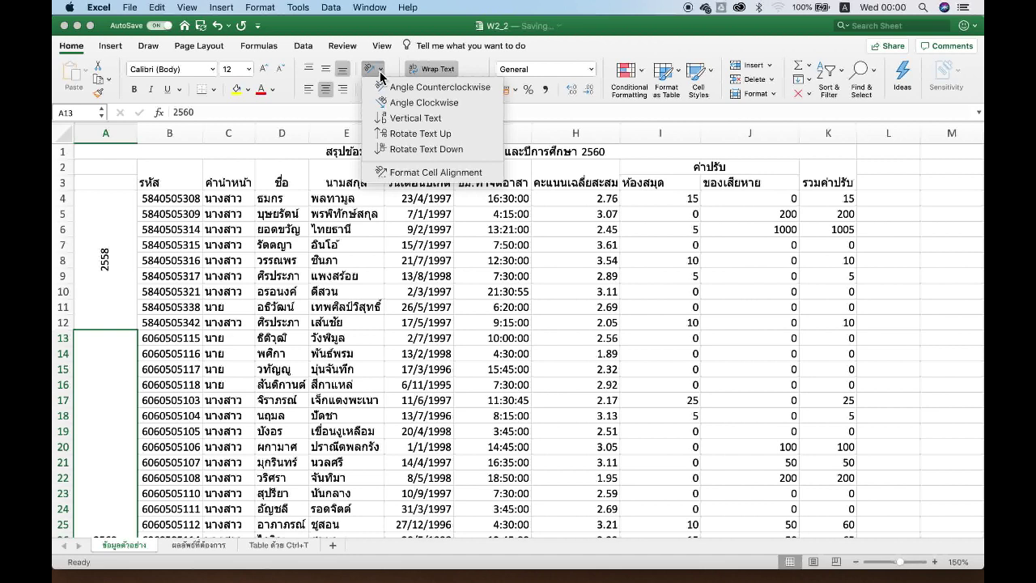
left_click(394, 134)
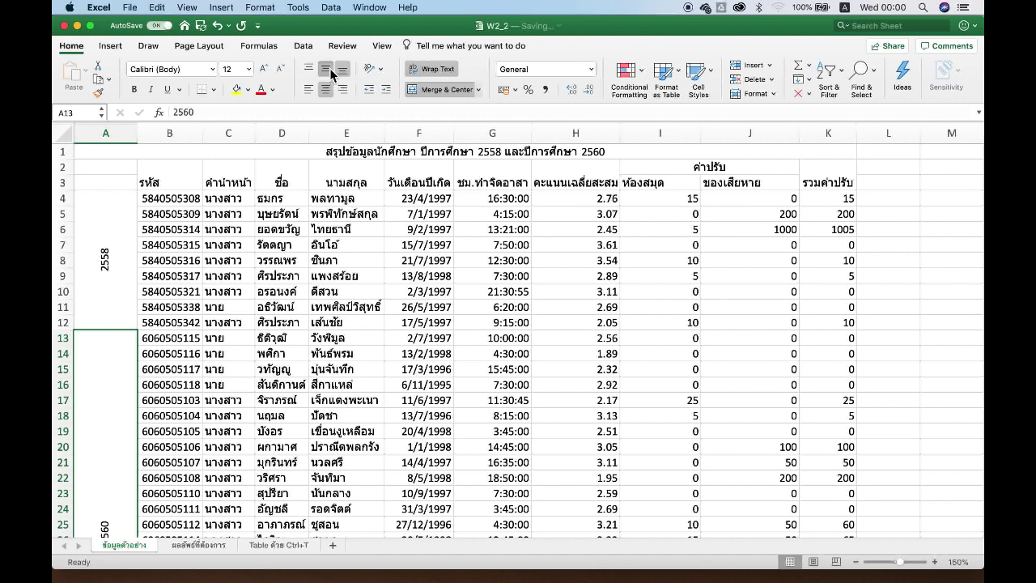
left_click(325, 70)
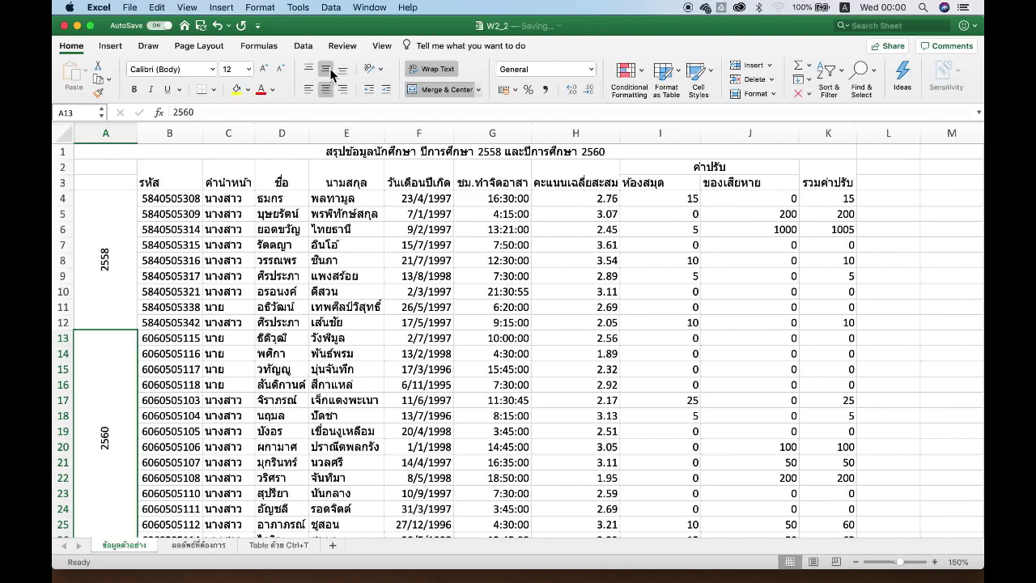